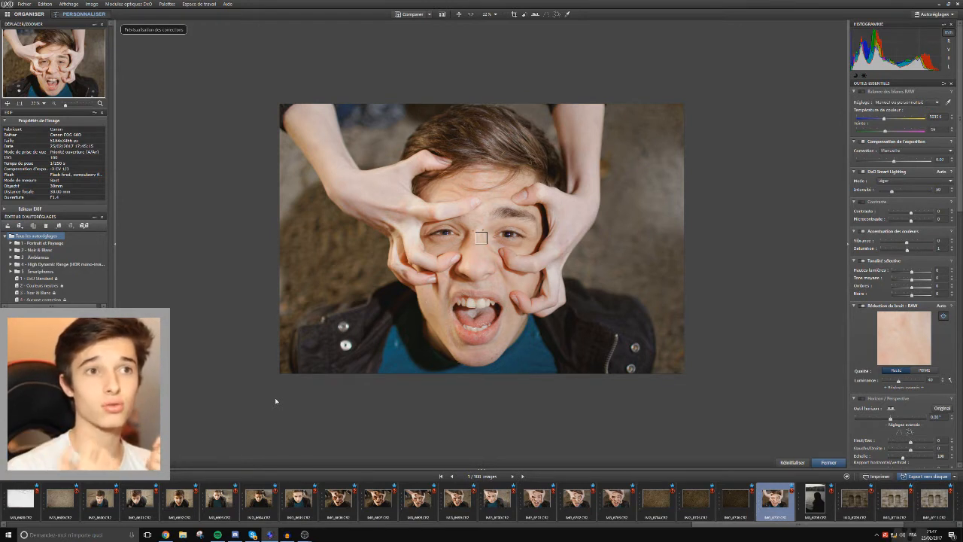
Enable RAW white balance, cool the colour temperature to about 4300 K, and lower the exposure compensation to about -0.9.
left_click(863, 92)
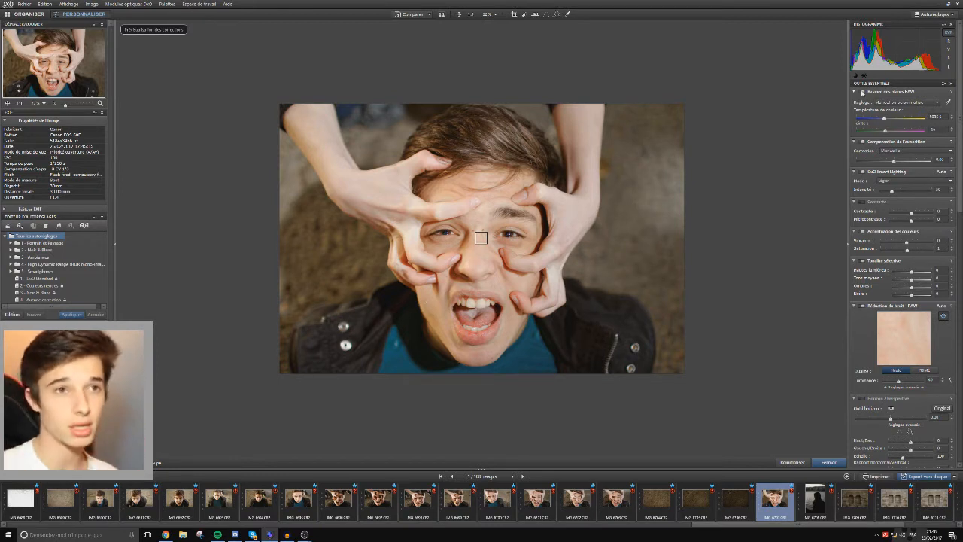
left_click_drag(884, 121, 879, 122)
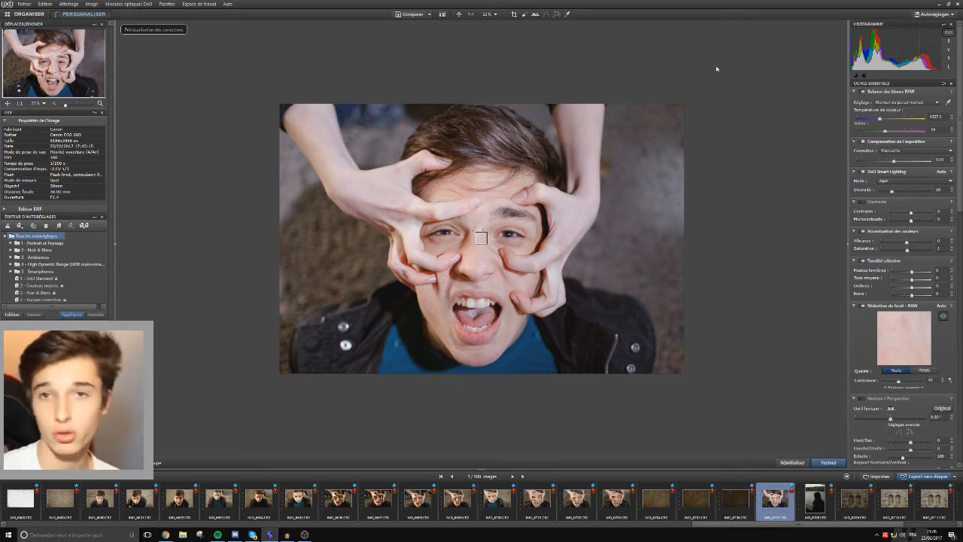
left_click_drag(895, 163, 888, 164)
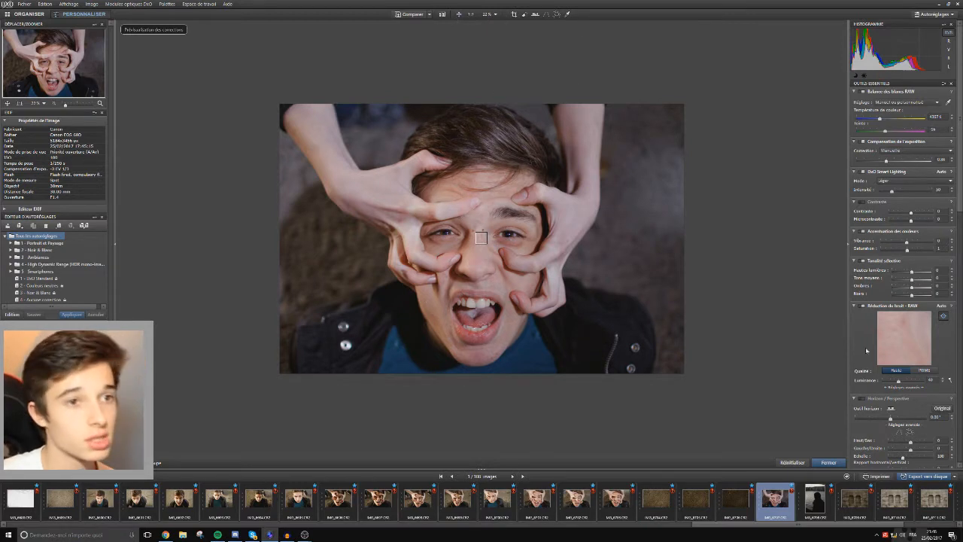
Set contrast to 50 and microcontrast to 40, and compare the result with the uncorrected photo.
left_click_drag(912, 213, 917, 222)
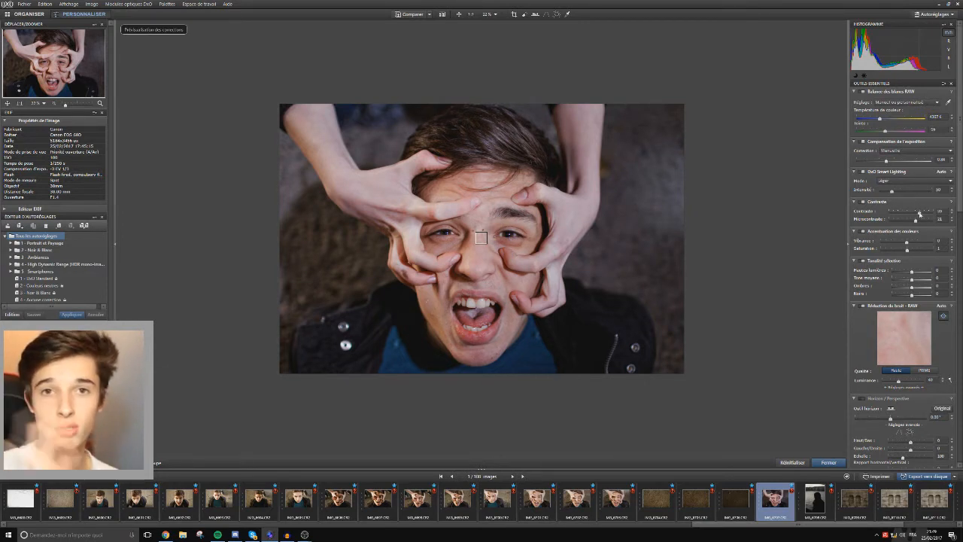
left_click_drag(922, 221, 921, 222)
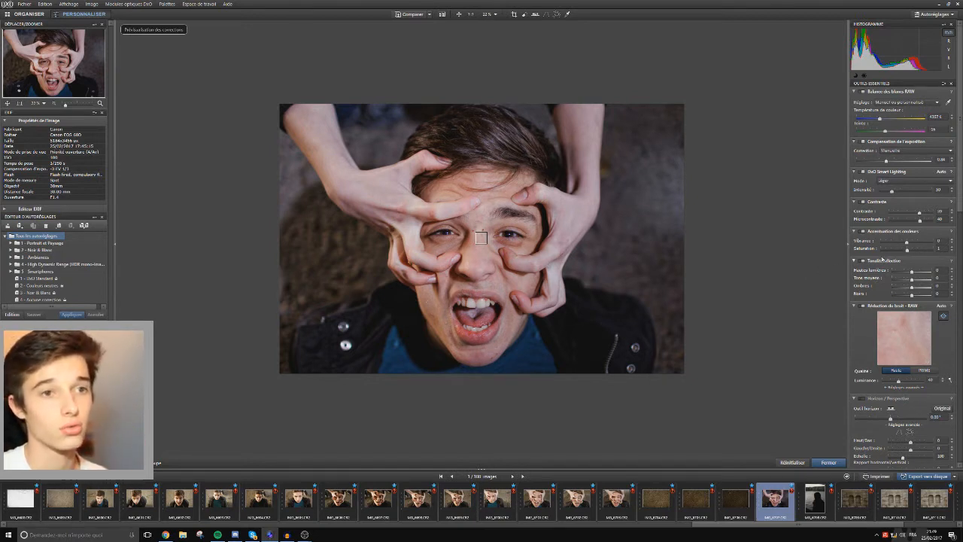
left_click_drag(920, 213, 922, 213)
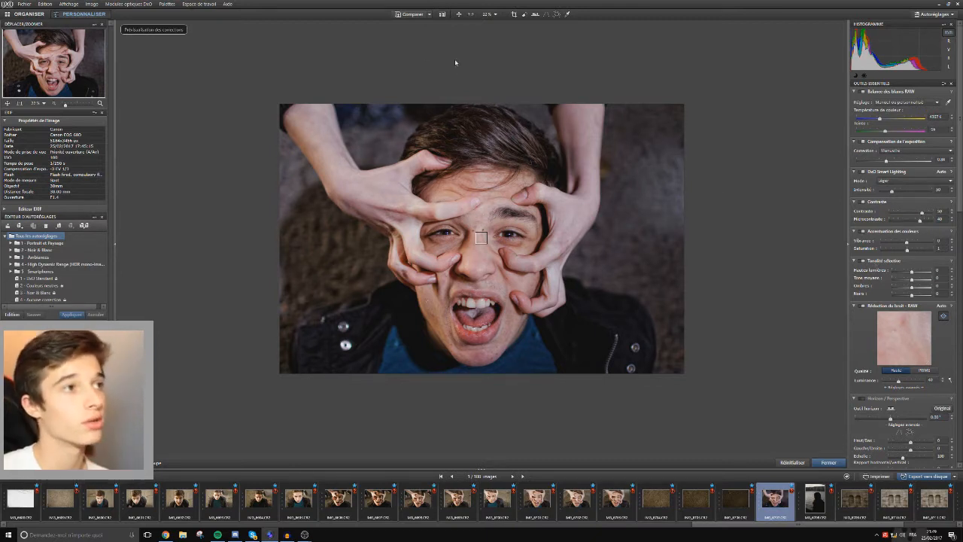
left_click(412, 14)
left_click(412, 14)
left_click(411, 14)
left_click(412, 14)
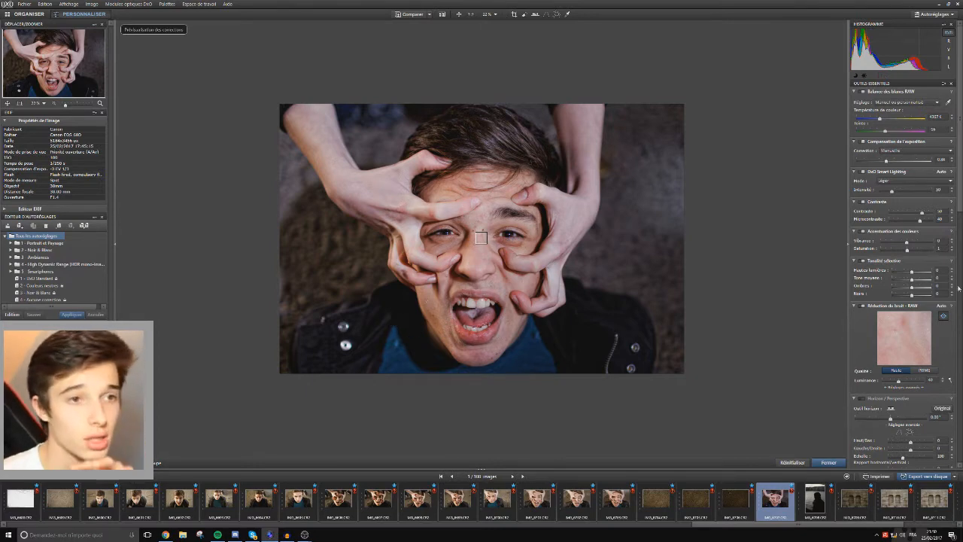
Shape the RGB tone curve into a gentle S with a raised highlight point and a lowered shadow point.
scroll(924, 330, "down", 5)
scroll(925, 330, "down", 4)
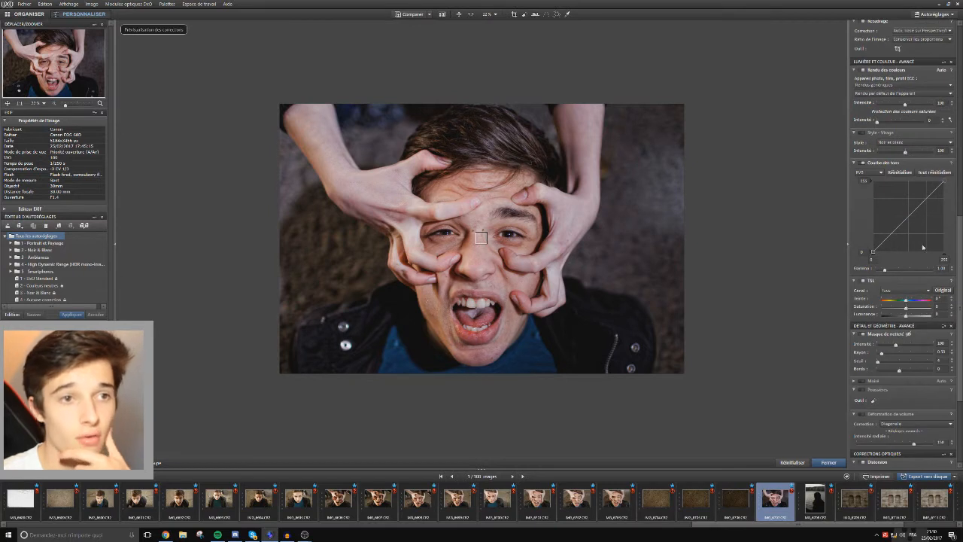
left_click_drag(926, 200, 925, 195)
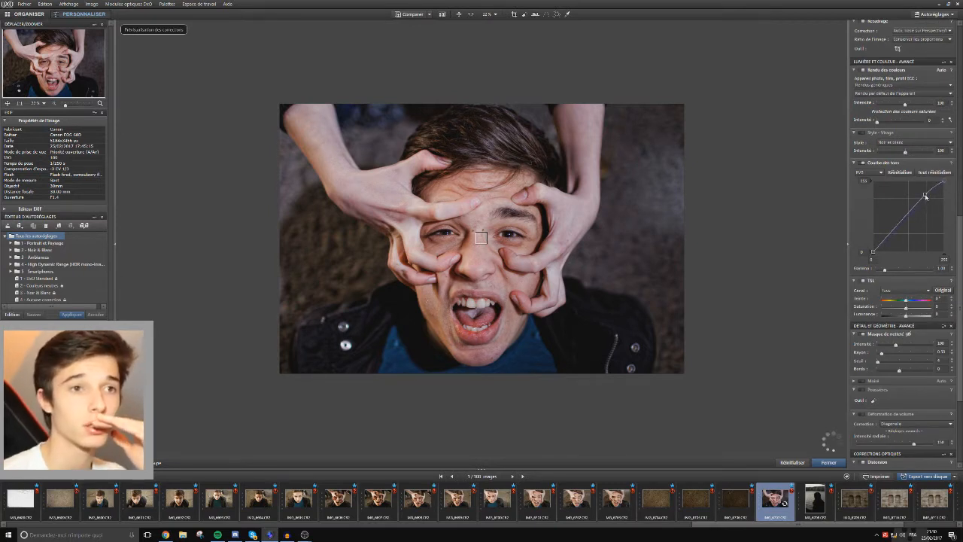
left_click(893, 235)
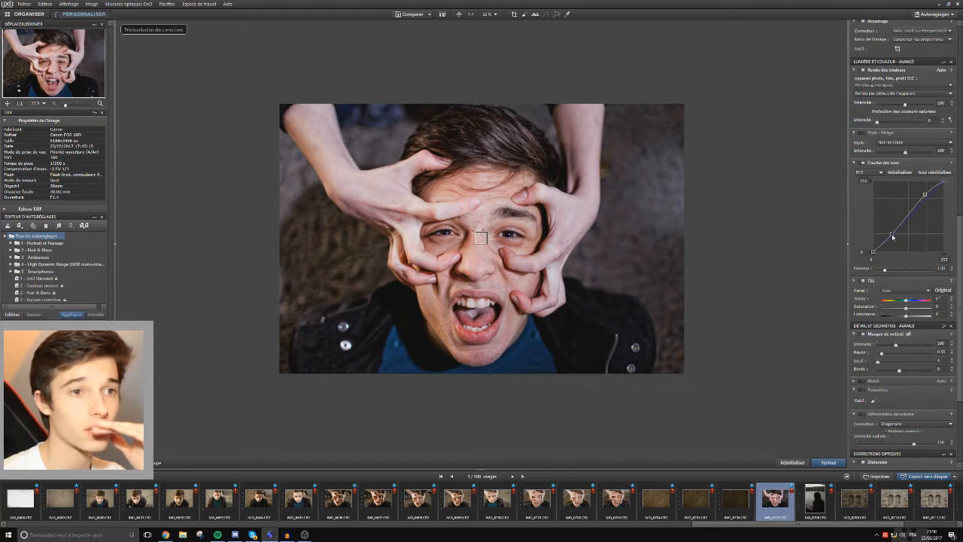
left_click_drag(893, 237, 894, 238)
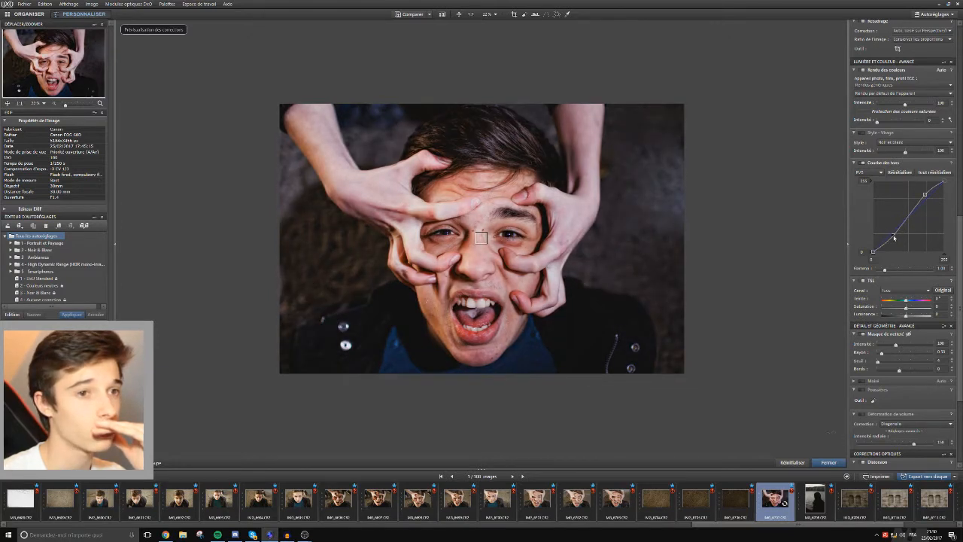
left_click_drag(925, 195, 926, 198)
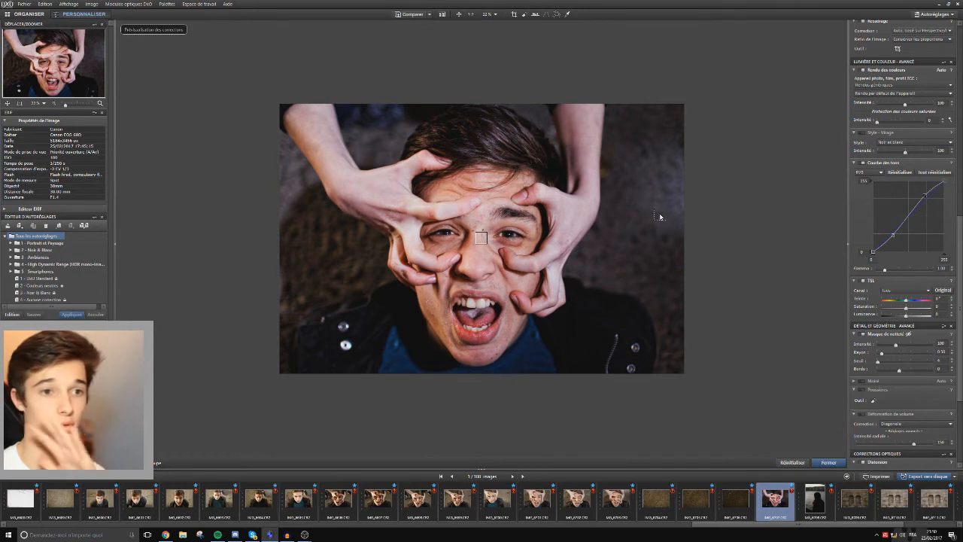
In the TSL adjustment, set magenta saturation to -100 and red saturation to about -25, and compare with the original.
left_click(909, 290)
left_click(894, 340)
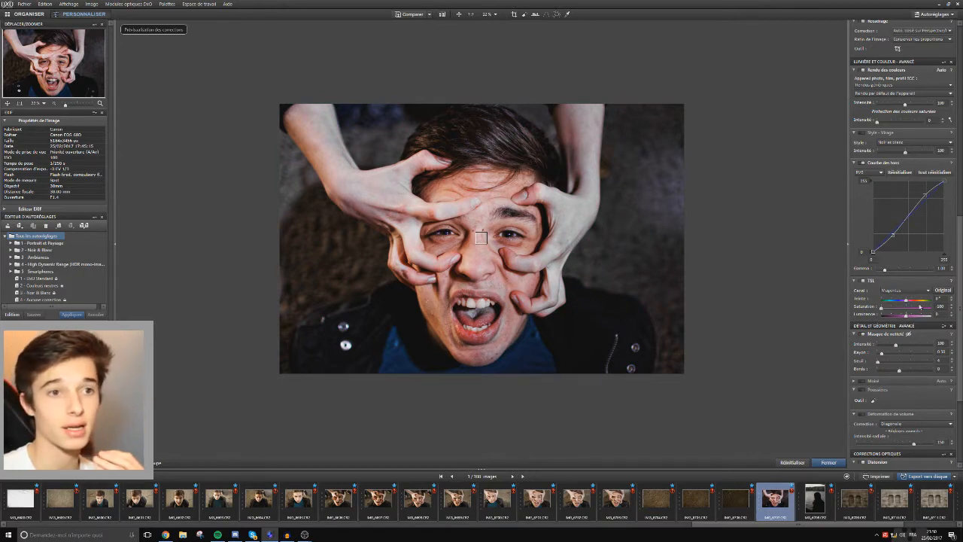
left_click(907, 290)
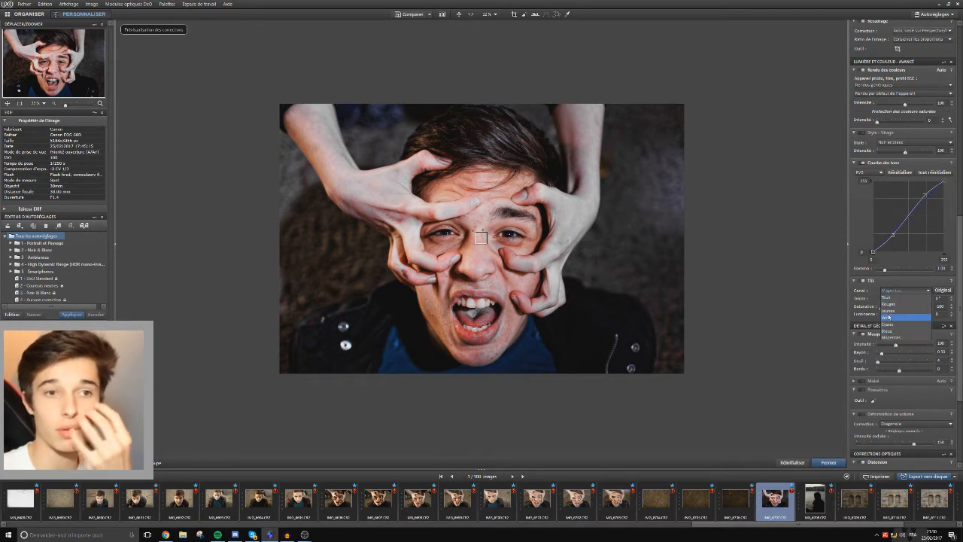
left_click(891, 306)
left_click_drag(906, 308, 898, 309)
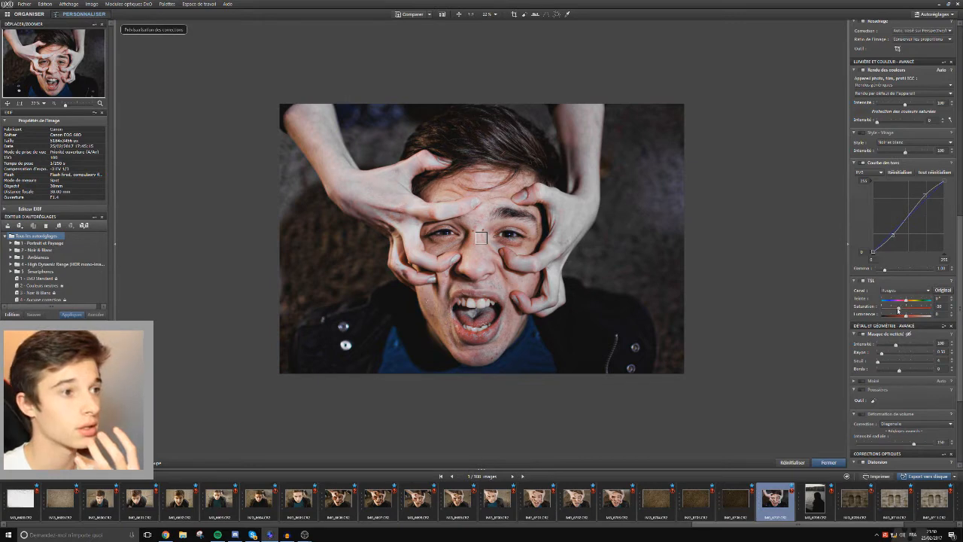
left_click_drag(898, 309, 899, 308)
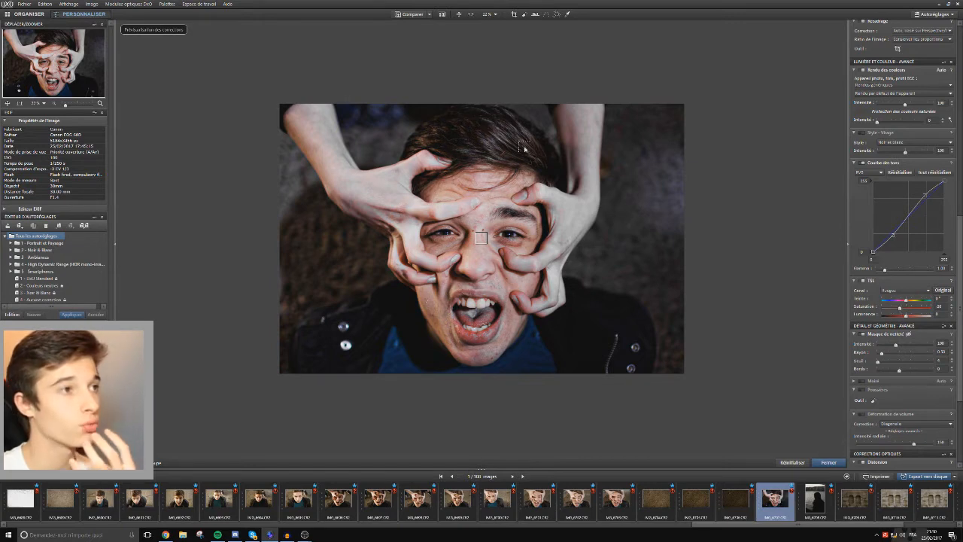
left_click(416, 18)
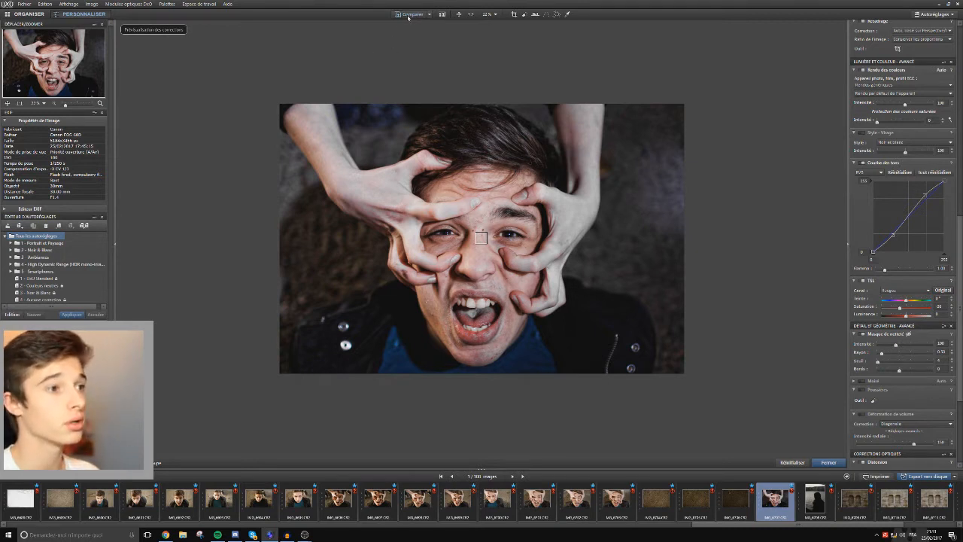
left_click(409, 15)
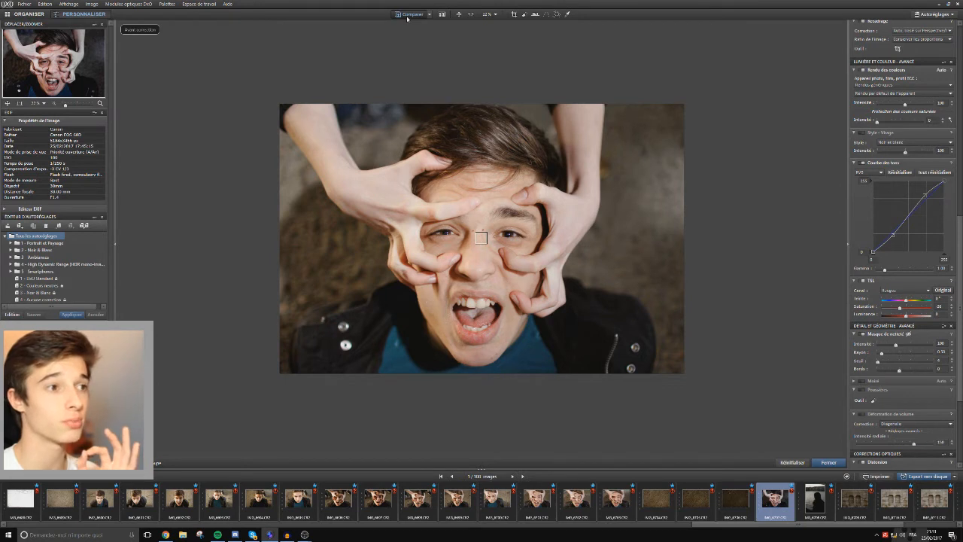
left_click(408, 17)
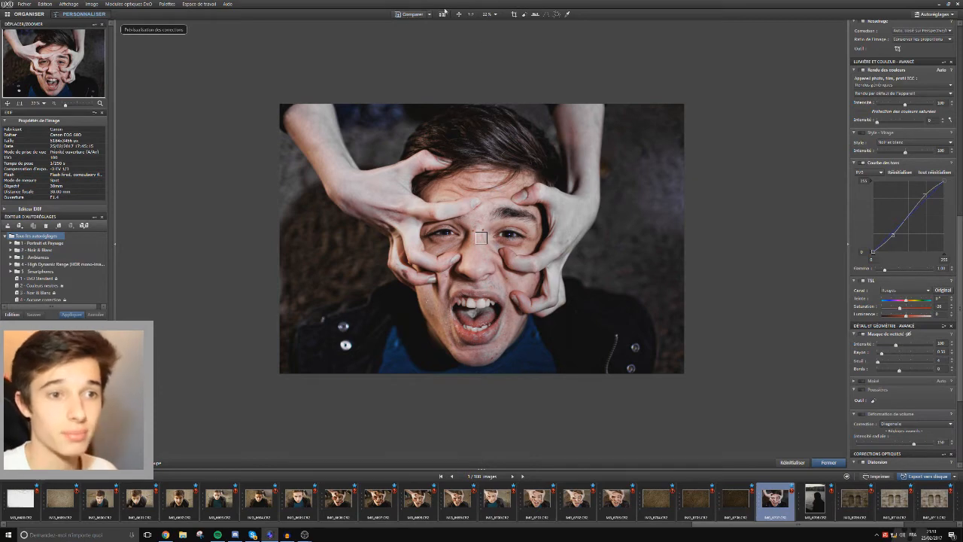
In selective tone, raise the highlights and lower the shadows to about -4, and compare with the original.
scroll(950, 436, "down", 2)
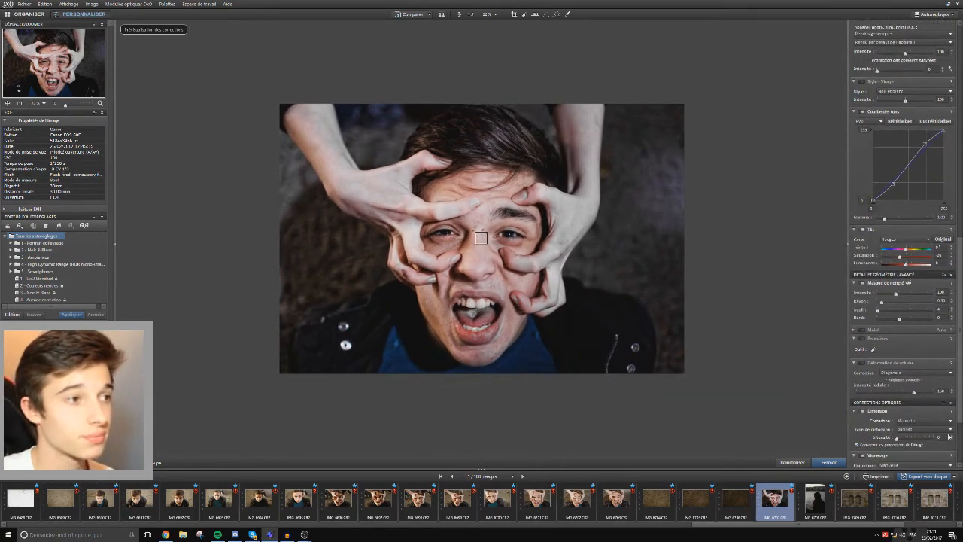
scroll(949, 436, "down", 4)
scroll(578, 271, "up", 3)
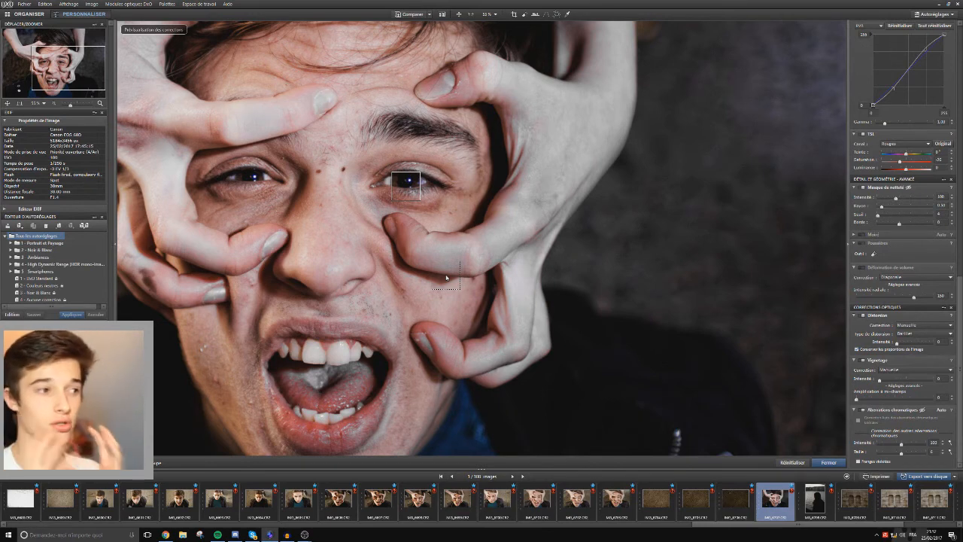
scroll(433, 264, "down", 5)
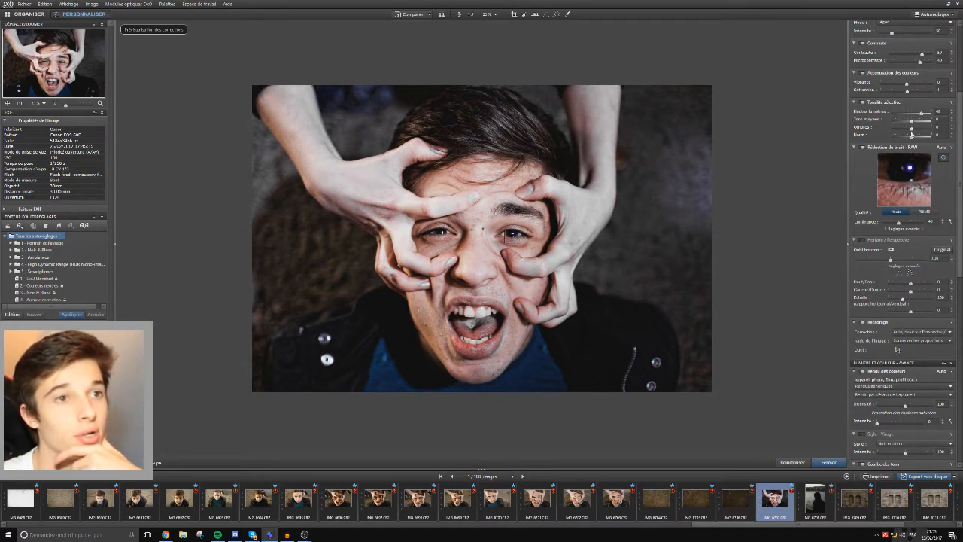
left_click_drag(912, 130, 909, 130)
double_click(910, 131)
left_click(412, 15)
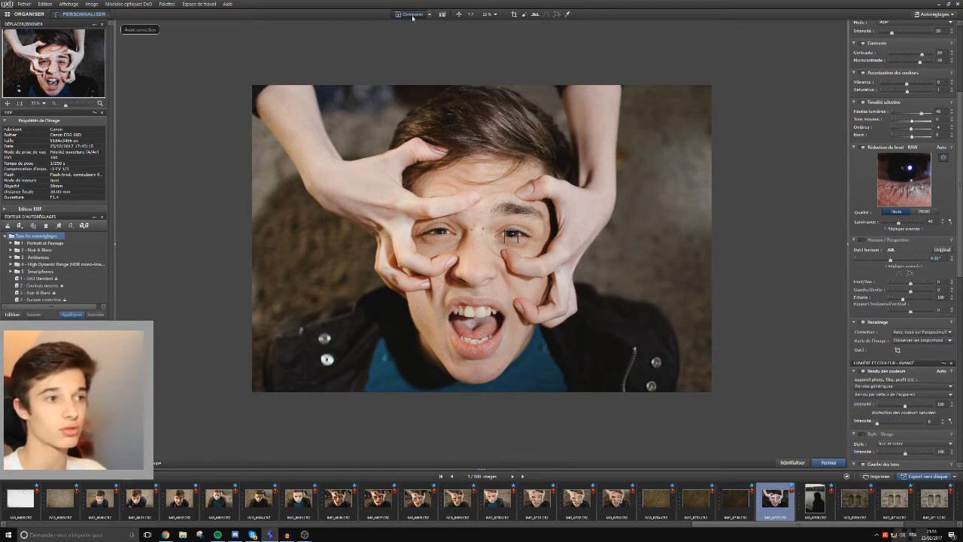
left_click(412, 15)
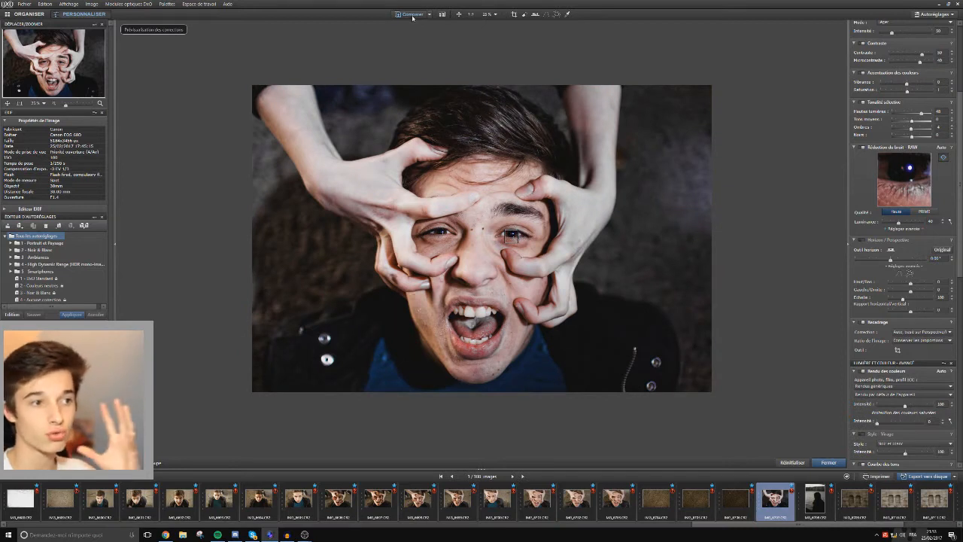
Set the saturation of the yellow channel to -100 in the TSL adjustment.
scroll(911, 338, "down", 5)
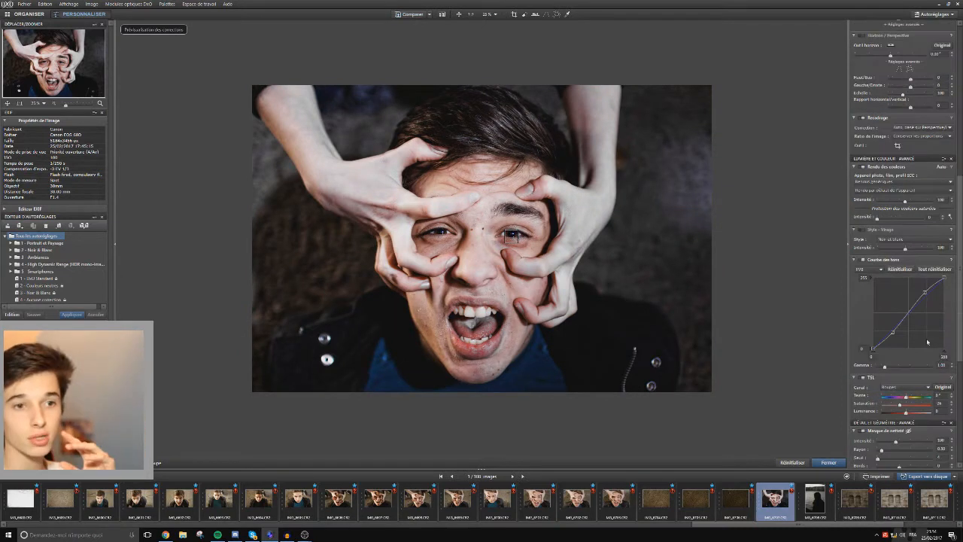
left_click(916, 388)
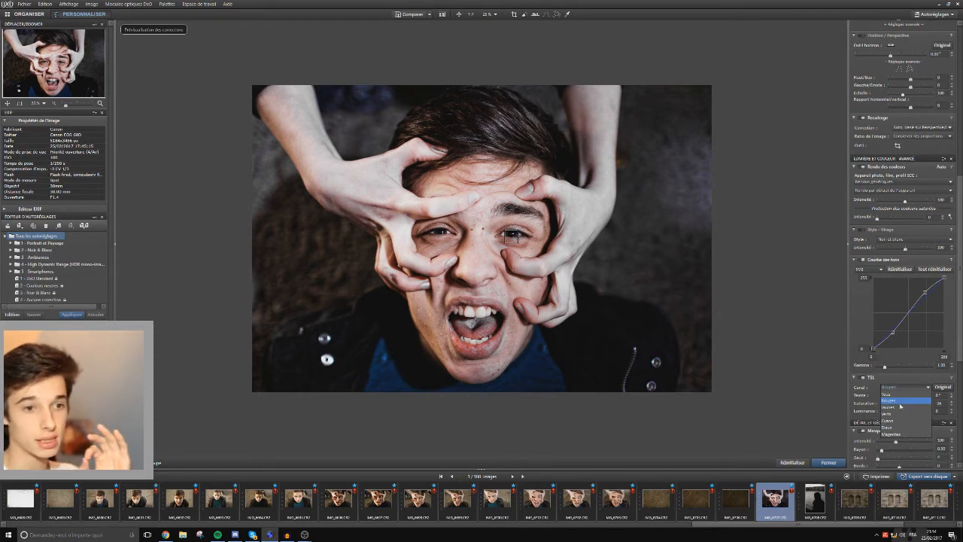
left_click(901, 403)
left_click_drag(882, 408, 871, 410)
left_click_drag(929, 405, 933, 406)
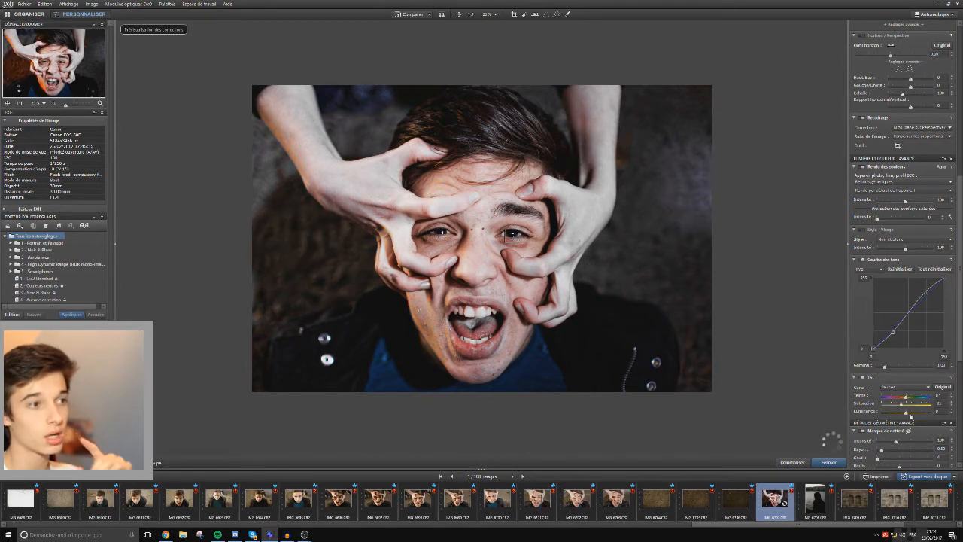
left_click_drag(931, 406, 893, 407)
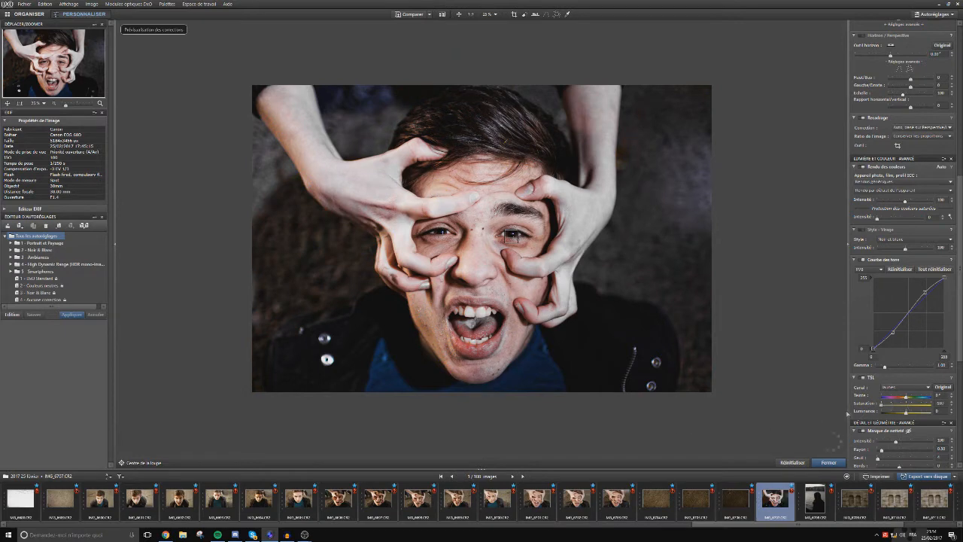
Fine-tune the red channel's saturation downward in the TSL adjustment and compare with the original photo.
left_click(910, 388)
left_click(908, 402)
left_click_drag(906, 406, 897, 407)
left_click(906, 388)
left_click(407, 16)
Toggle the purple fringing correction (Franges violettes) in the chromatic aberration settings.
scroll(899, 301, "down", 5)
left_click(858, 462)
scroll(513, 235, "up", 8)
scroll(558, 176, "down", 8)
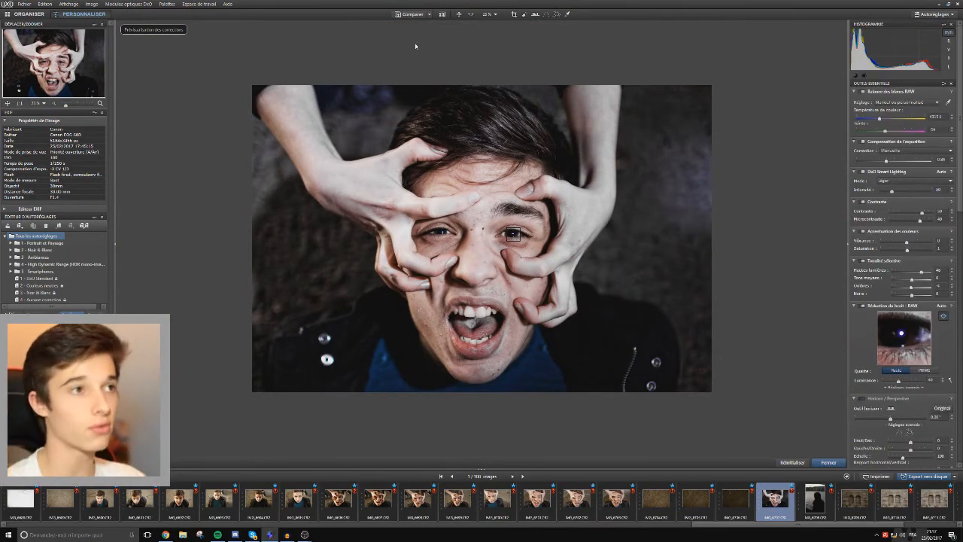
Examine the original and corrected photos side by side at a size that fits, and return to an enlarged corrected view.
left_click(442, 14)
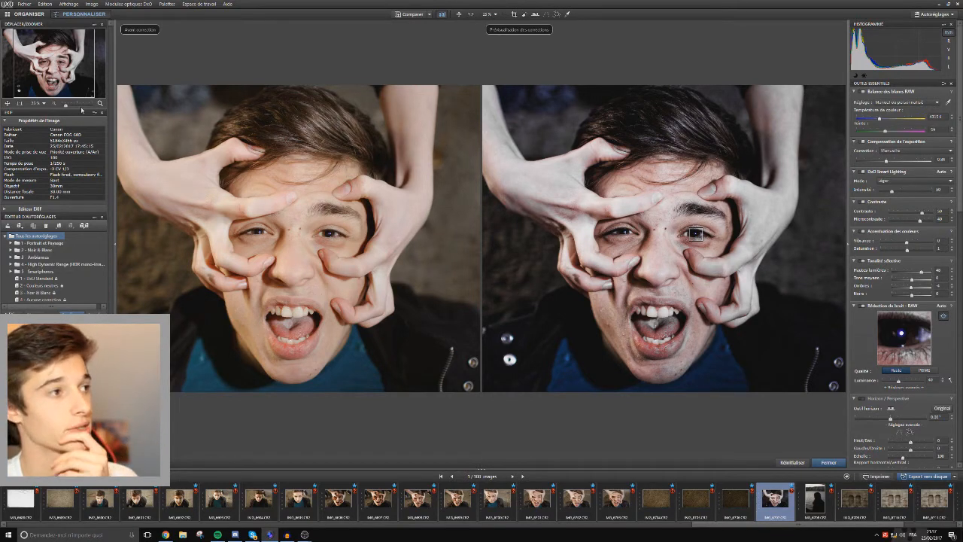
left_click_drag(66, 105, 61, 106)
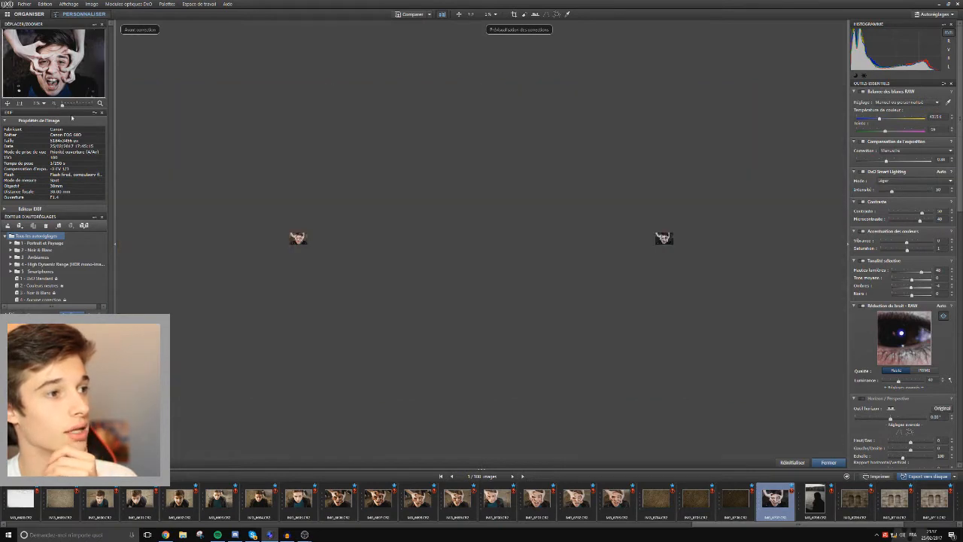
left_click(65, 107)
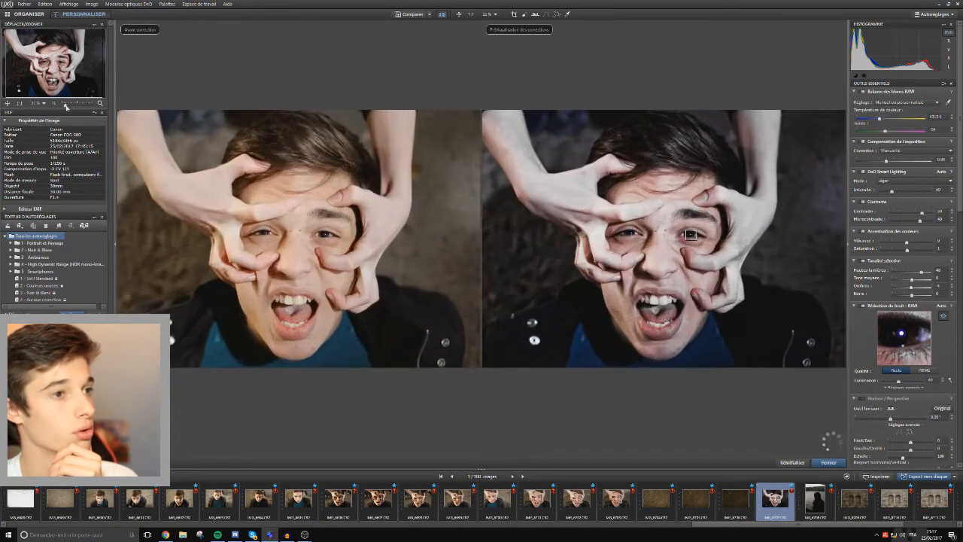
left_click_drag(50, 73, 75, 81)
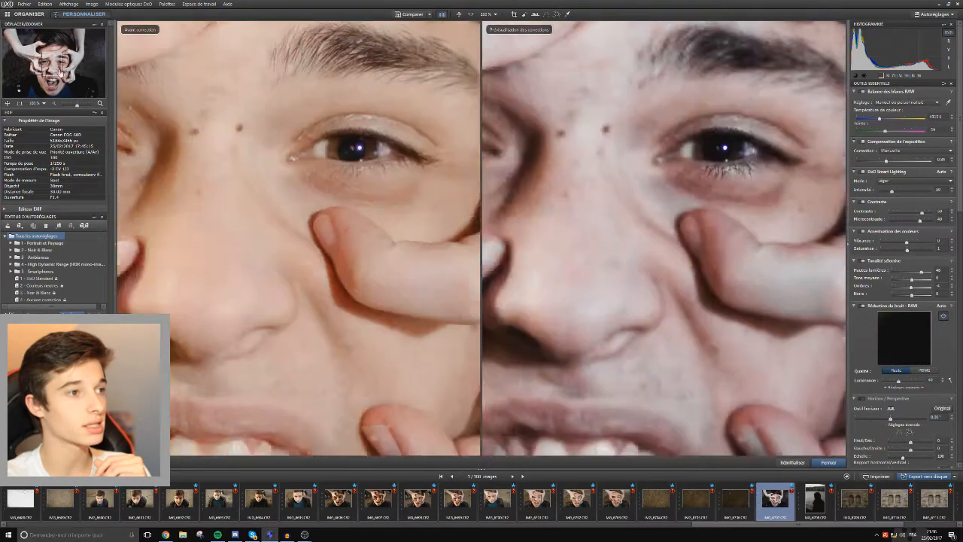
scroll(459, 247, "down", 4)
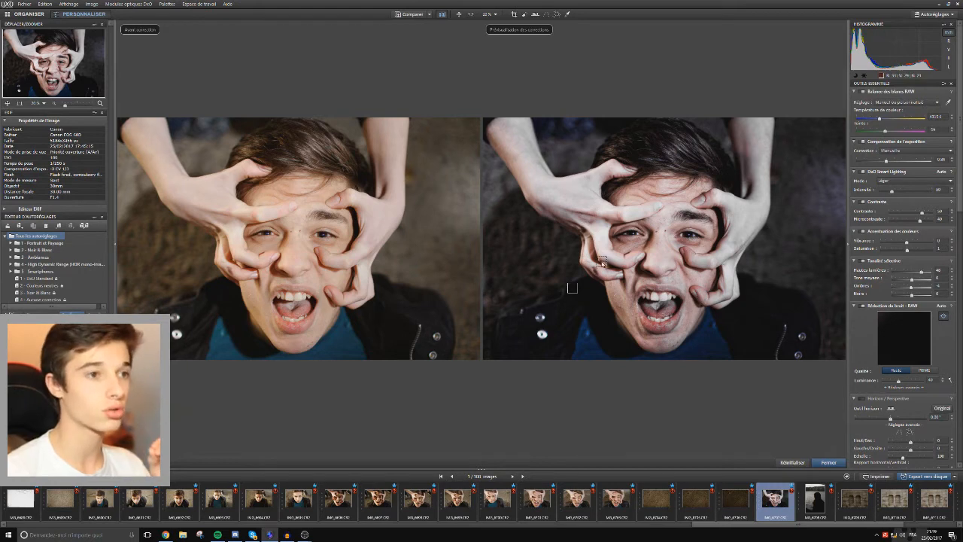
left_click(828, 462)
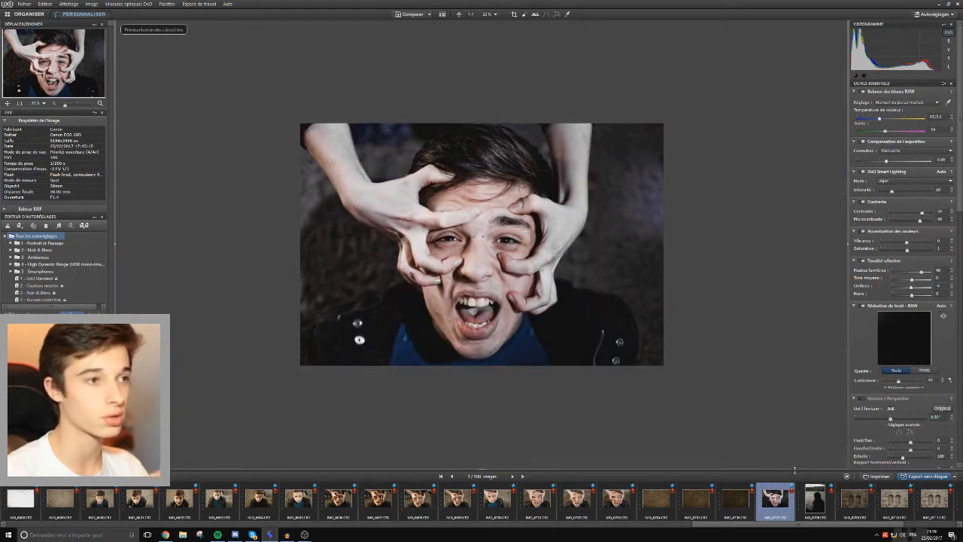
scroll(369, 335, "up", 3)
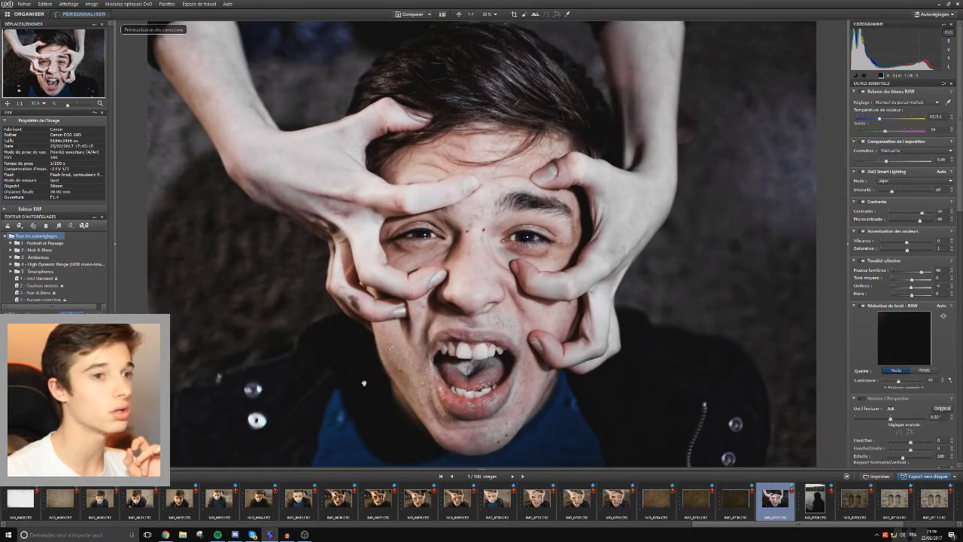
scroll(362, 376, "down", 3)
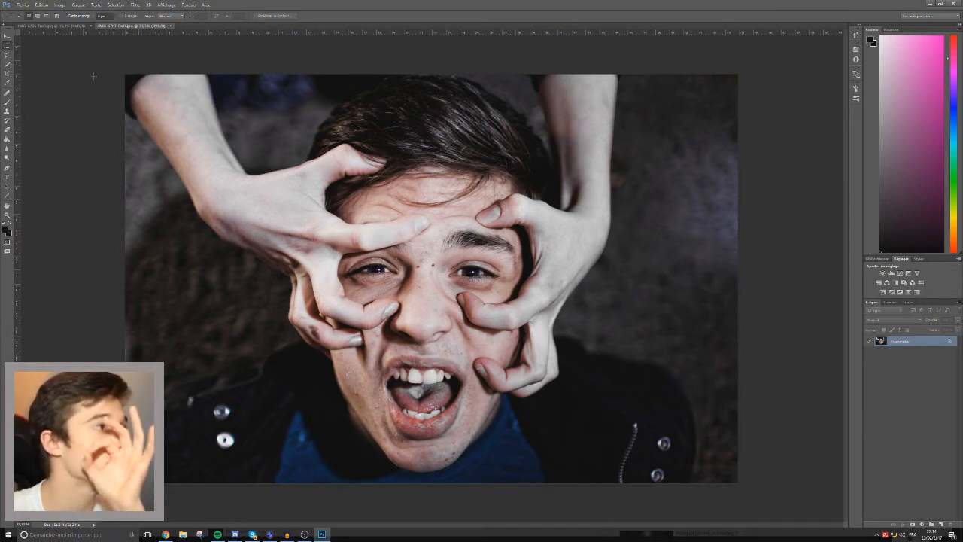
left_click(10, 93)
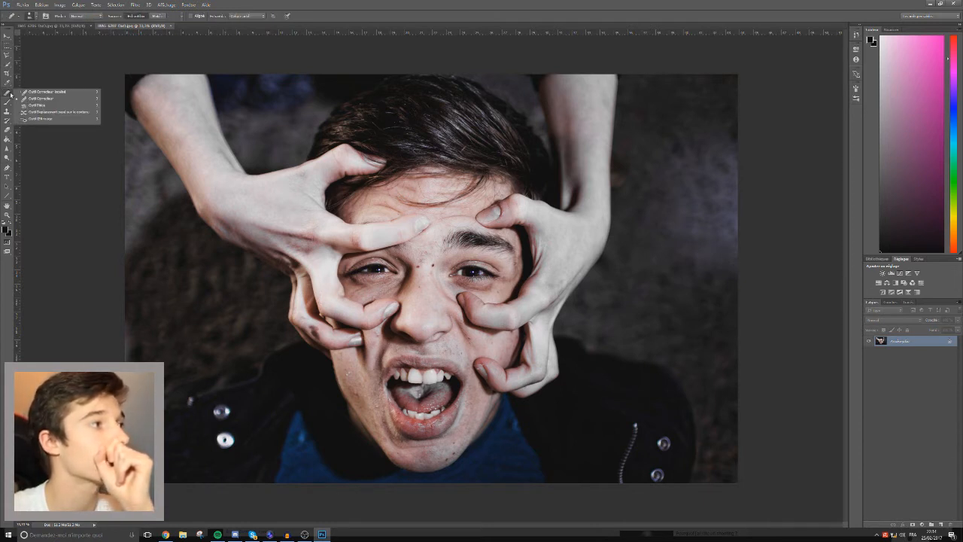
left_click(79, 98)
left_click(150, 88)
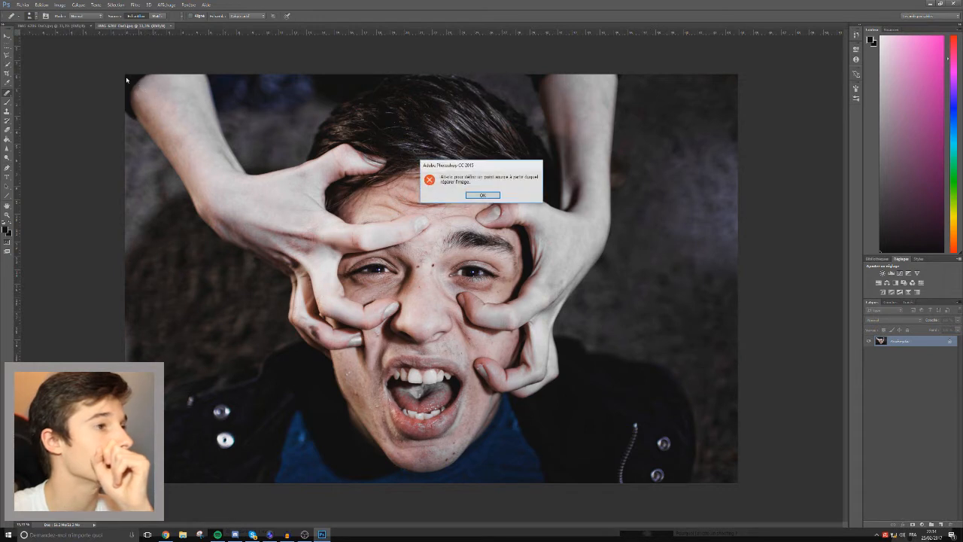
left_click(479, 195)
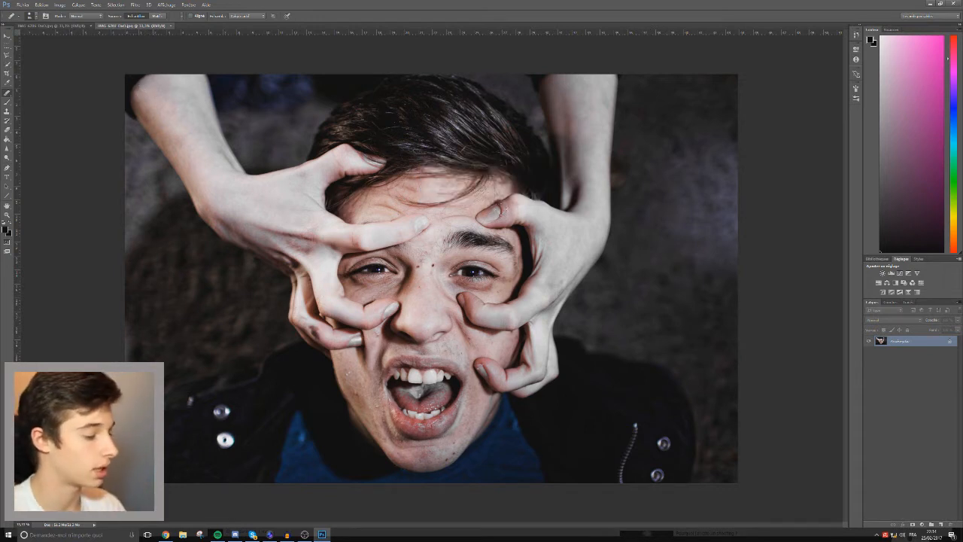
Paint over the black sleeve edge beside the raised arm in the photo's upper-left corner with the Spot Healing Brush (Outil Correcteur localisé).
right_click(7, 95)
left_click(38, 91)
mouse_move(143, 85)
left_mouse_down()
mouse_move(127, 78)
mouse_move(131, 114)
mouse_move(134, 78)
left_mouse_up()
left_click(136, 115)
left_click(128, 88)
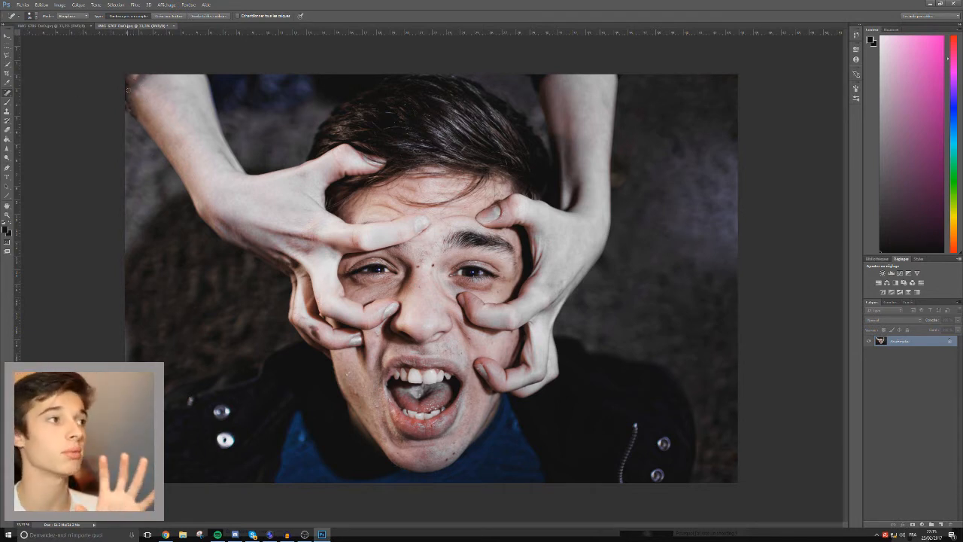
mouse_move(130, 92)
left_mouse_down()
mouse_move(125, 99)
mouse_move(127, 82)
left_mouse_up()
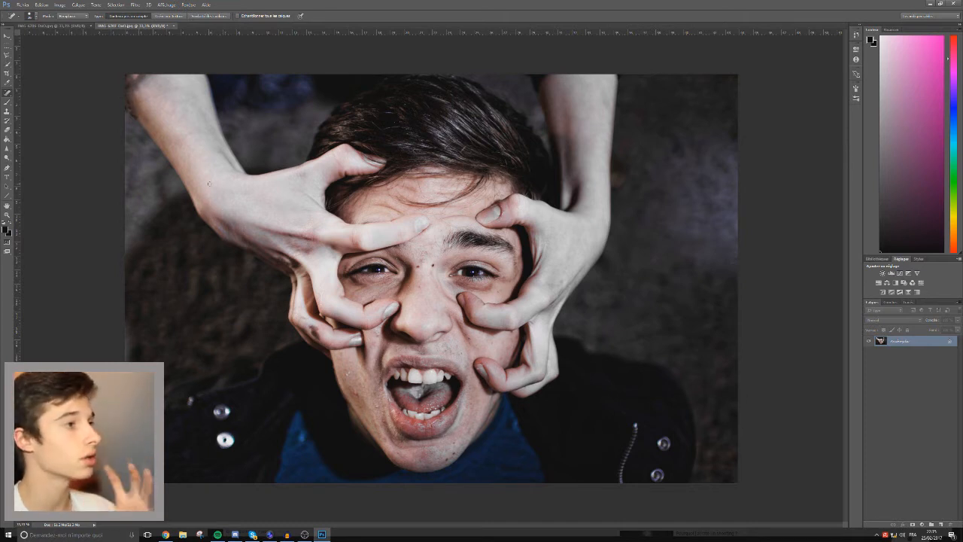
Clean up the remaining sleeve traces around the upper-left arm with the Healing Brush (Outil Correcteur).
right_click(8, 92)
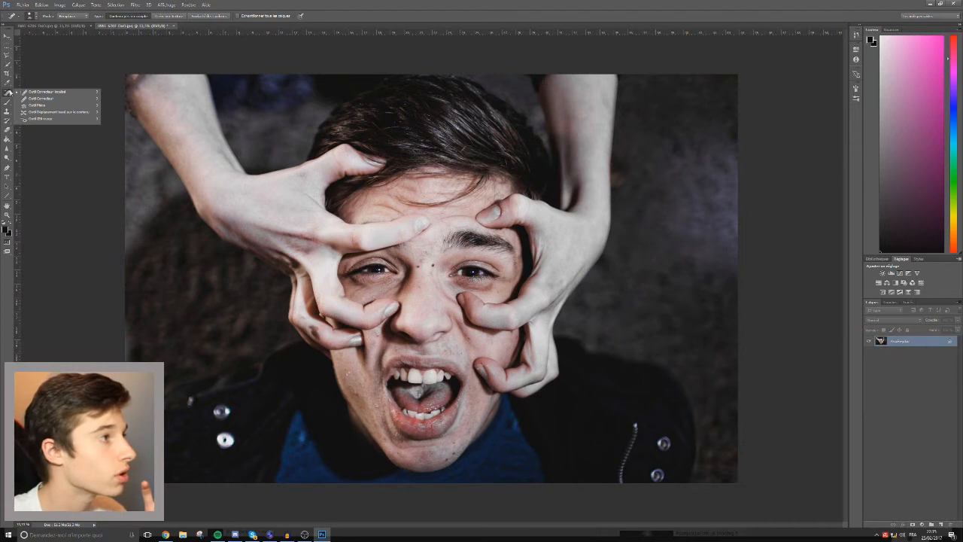
left_click(29, 94)
right_click(9, 94)
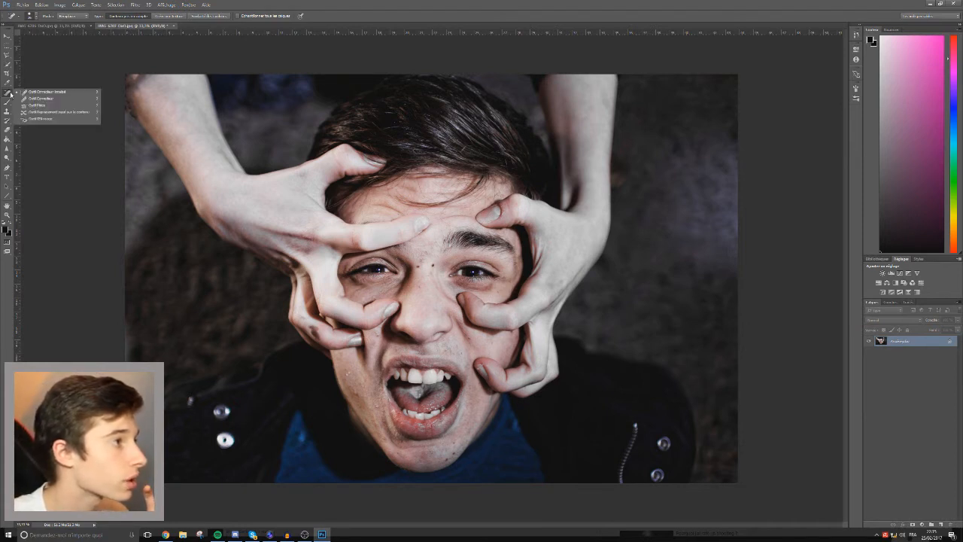
left_click(31, 98)
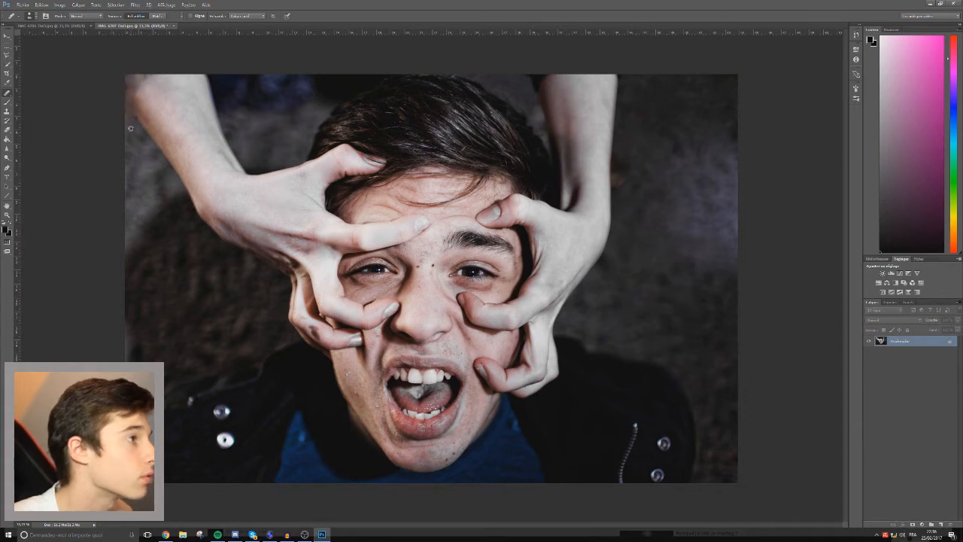
left_click(368, 308)
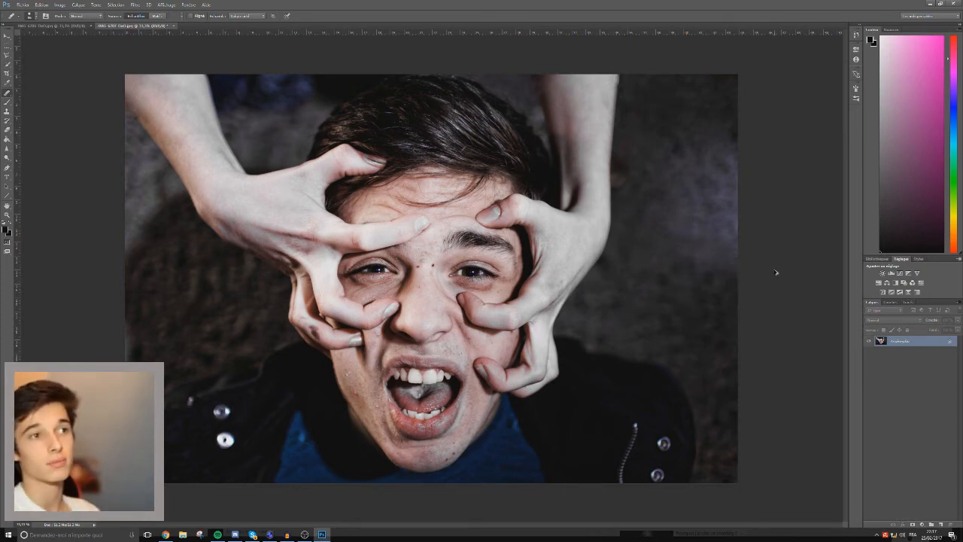
Touch up the edge of the right-hand arm close up, where it meets the photo's upper border, with the Healing Brush.
key("ctrl+plus")
key("ctrl+plus")
left_click_drag(845, 276, 853, 164)
left_click_drag(387, 525, 494, 536)
key("ctrl+plus")
key("ctrl+plus")
mouse_move(368, 196)
left_mouse_down()
mouse_move(370, 216)
mouse_move(403, 185)
left_mouse_up()
left_click(550, 347, "alt")
scroll(734, 276, "down", 1)
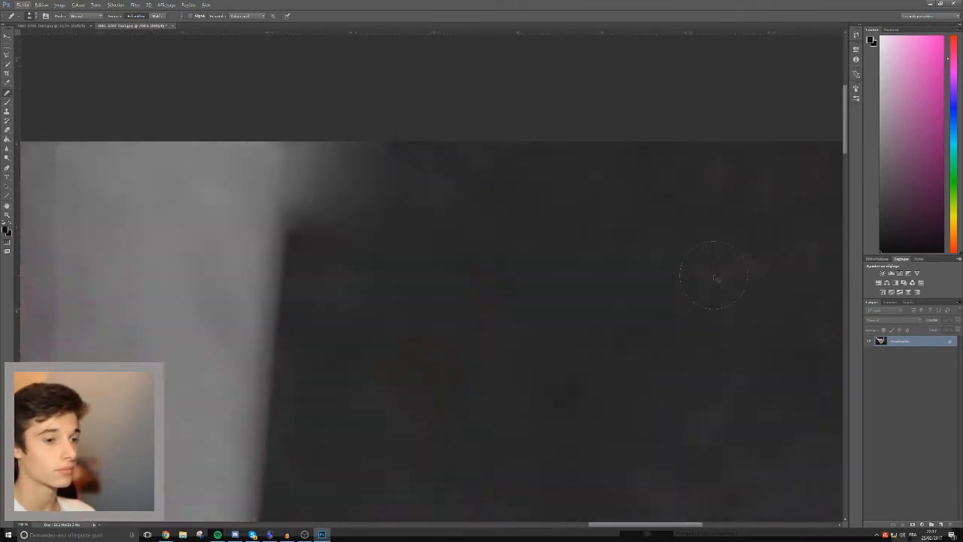
key("ctrl+minus")
key("ctrl+minus")
key("ctrl+minus")
key("ctrl+minus")
key("ctrl+minus")
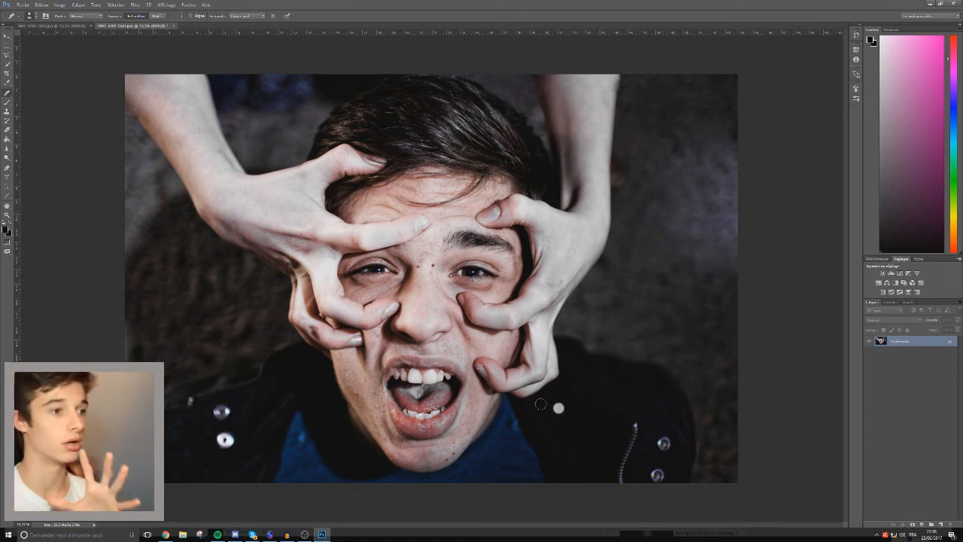
Remove the dark stain from the lowest finger of the left-hand hand with the Spot Healing Brush (Outil Correcteur localisé).
right_click(7, 93)
left_click(46, 92)
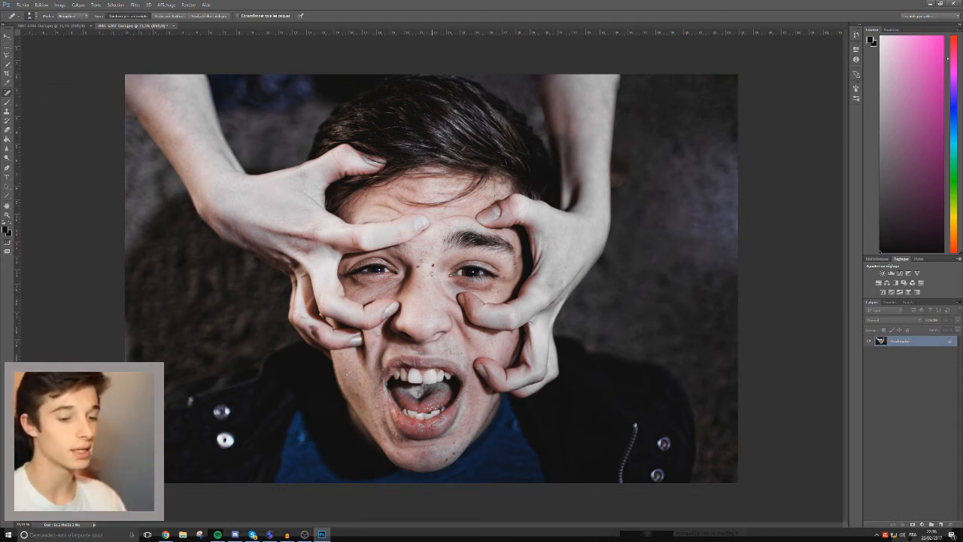
scroll(431, 274, "up", 2)
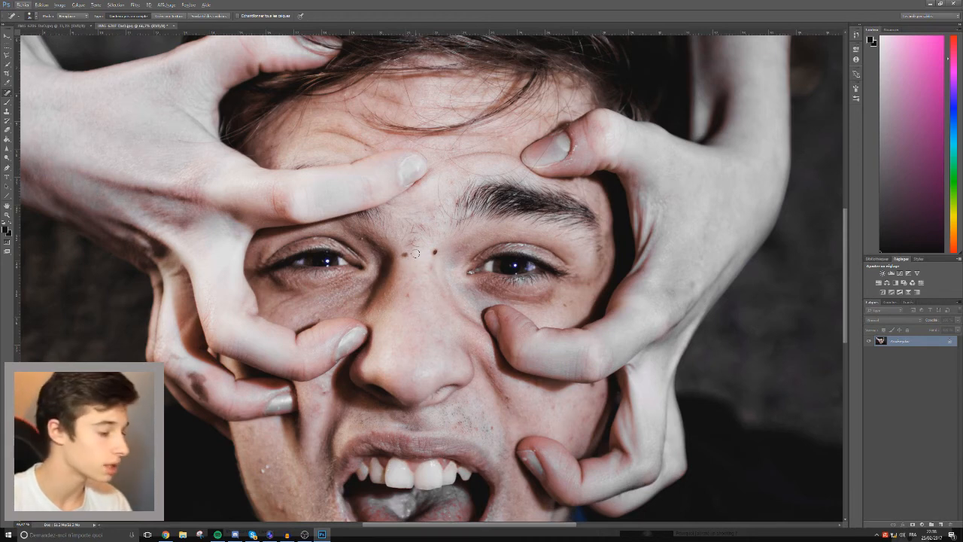
mouse_move(412, 254)
left_mouse_down()
mouse_move(410, 227)
mouse_move(387, 220)
mouse_move(384, 234)
mouse_move(422, 260)
mouse_move(440, 212)
mouse_move(451, 220)
mouse_move(455, 227)
mouse_move(422, 220)
mouse_move(400, 231)
mouse_move(451, 224)
mouse_move(437, 236)
left_mouse_up()
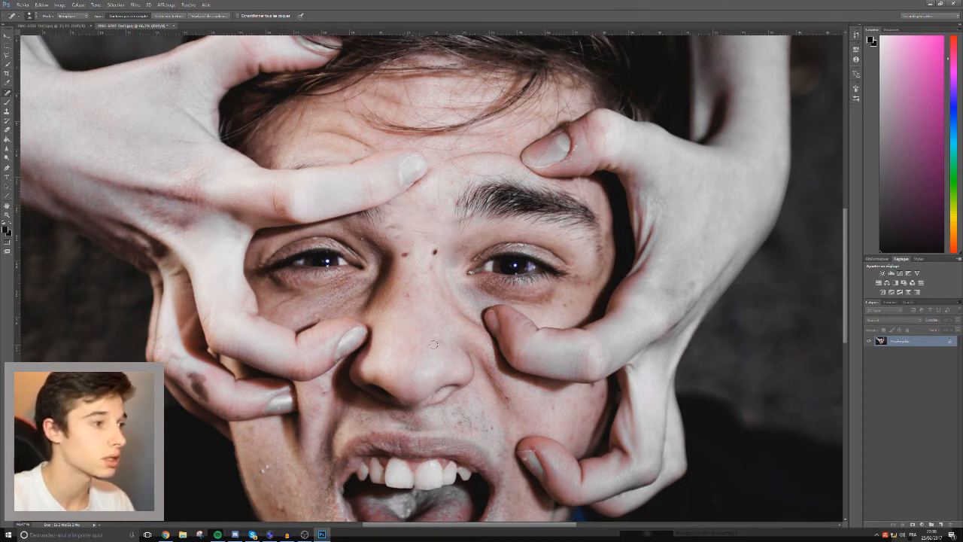
left_click_drag(213, 392, 174, 357)
left_click_drag(214, 384, 193, 369)
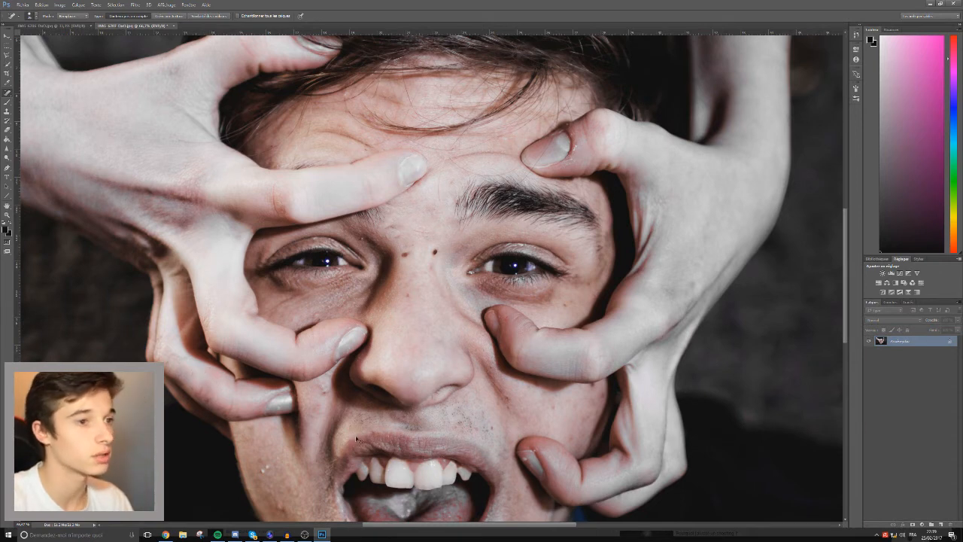
key("ctrl+minus")
key("ctrl+minus")
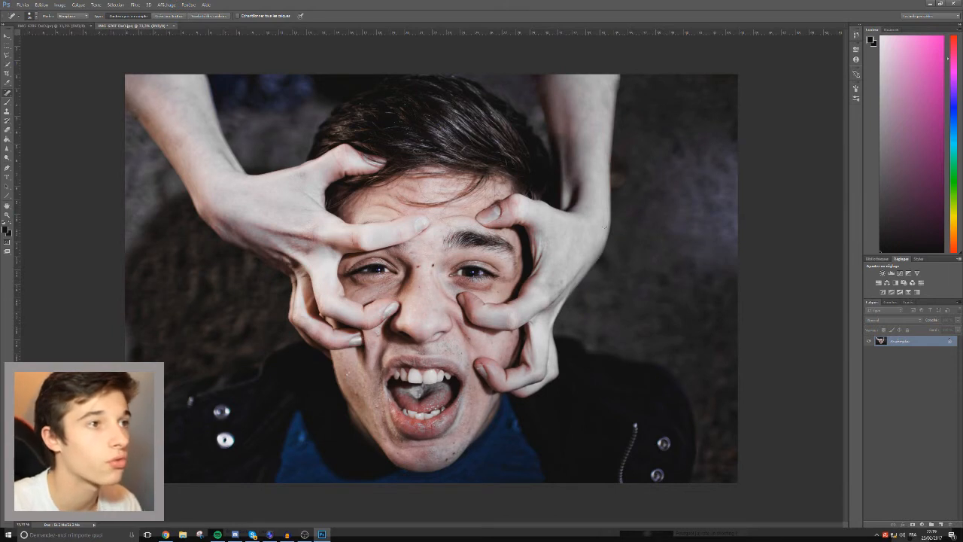
Heal small marks on the right-hand arm and blemishes along the left side of the cheek and jaw.
left_click_drag(598, 109, 605, 96)
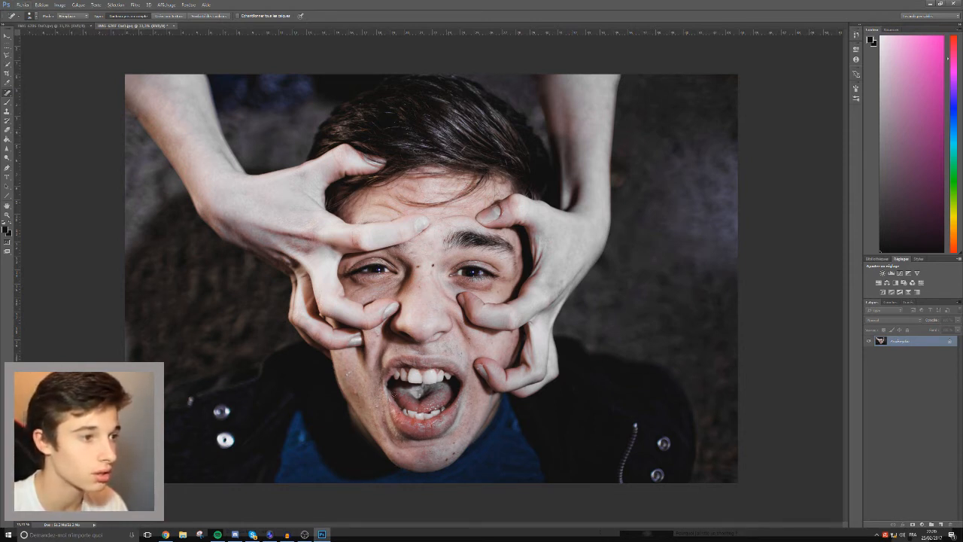
left_click(353, 367)
left_click_drag(347, 375, 379, 407)
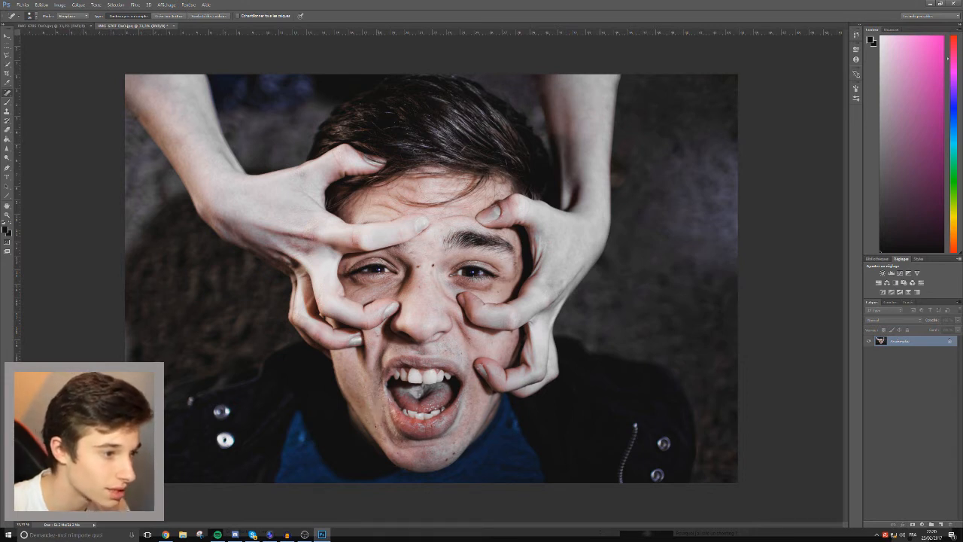
left_click(391, 453)
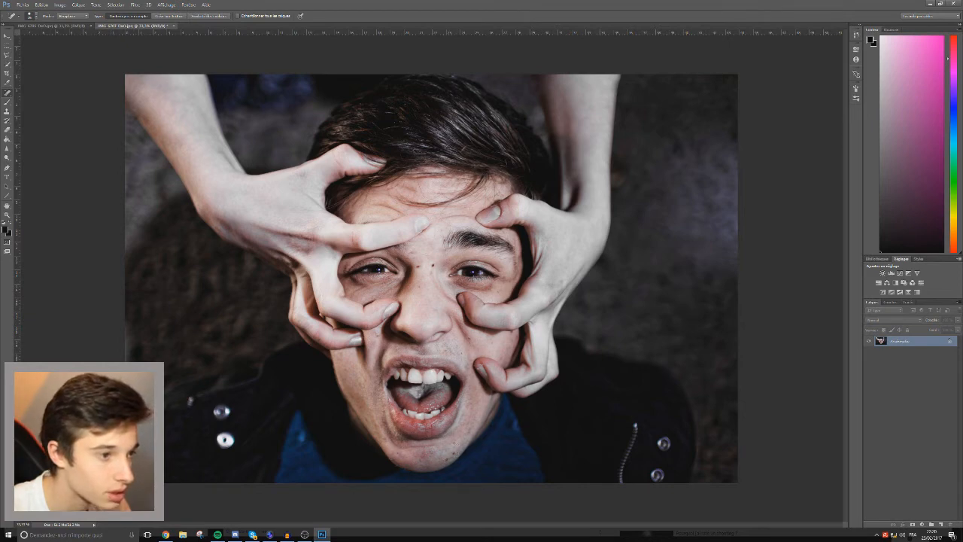
Heal small skin blemishes around the eyes, beside the nose bridge and on the outer cheekbone.
key("ctrl+plus")
key("ctrl+plus")
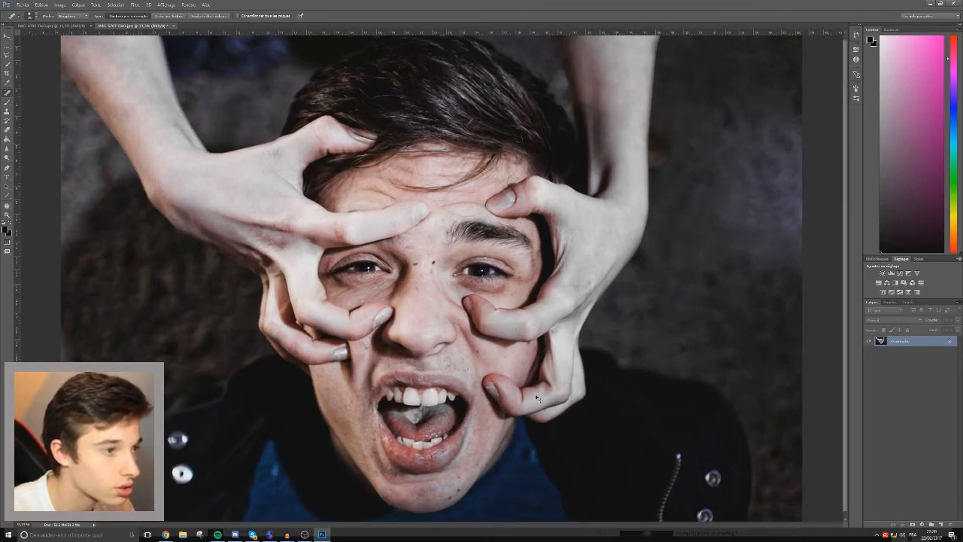
key("ctrl+plus")
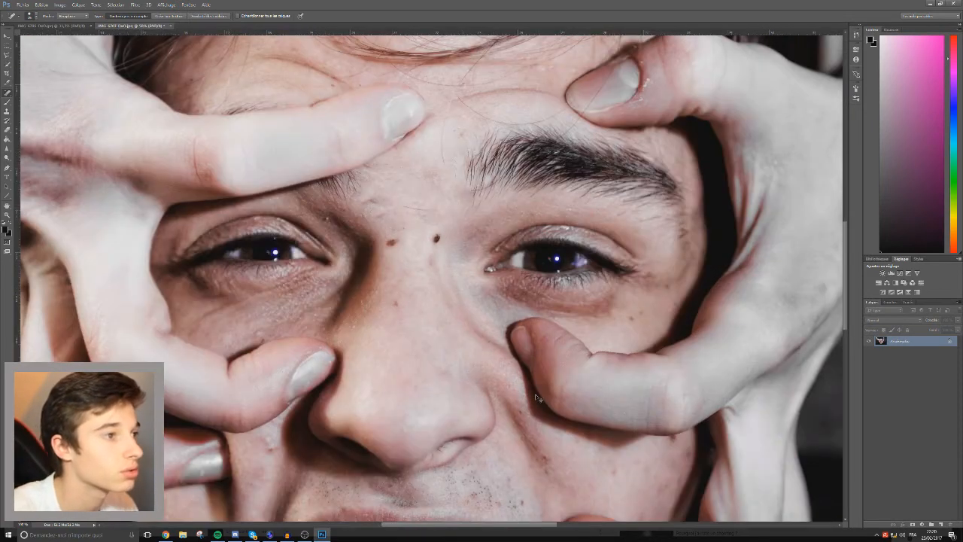
mouse_move(377, 235)
left_mouse_down()
mouse_move(359, 213)
mouse_move(377, 193)
mouse_move(375, 205)
left_mouse_up()
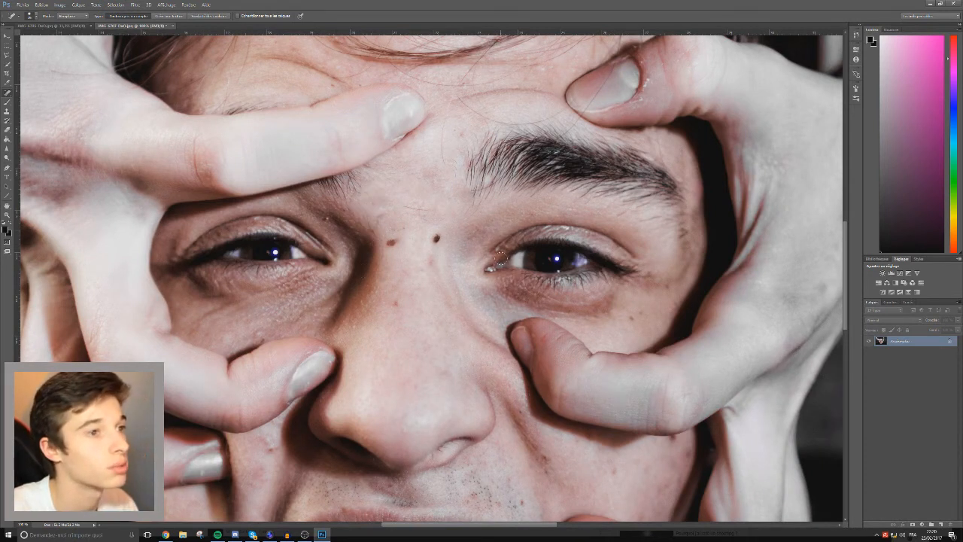
left_click_drag(681, 297, 670, 310)
Remove the stubble and dark spots between the nose and the upper lip with the Spot Healing Brush.
scroll(645, 469, "down", 3)
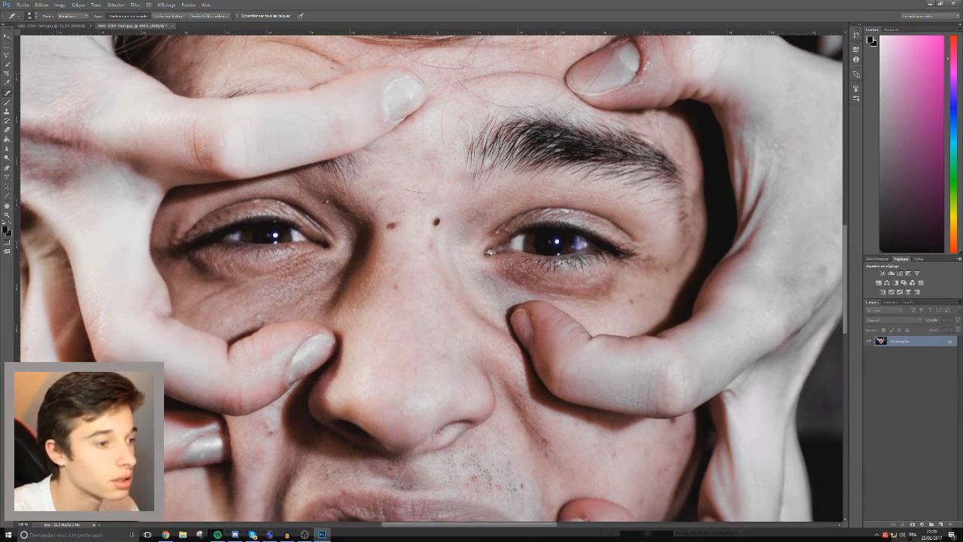
scroll(519, 431, "down", 3)
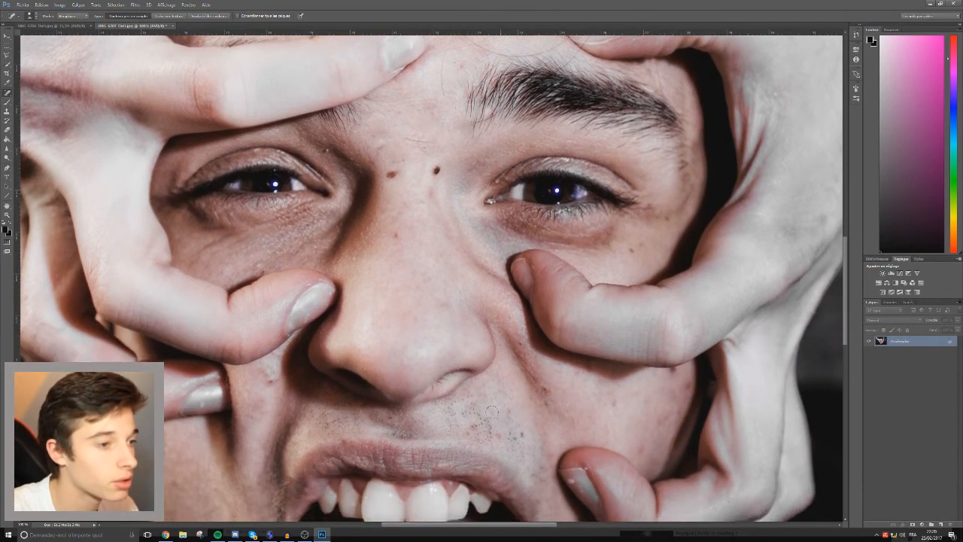
scroll(530, 450, "down", 1)
left_click_drag(533, 411, 502, 419)
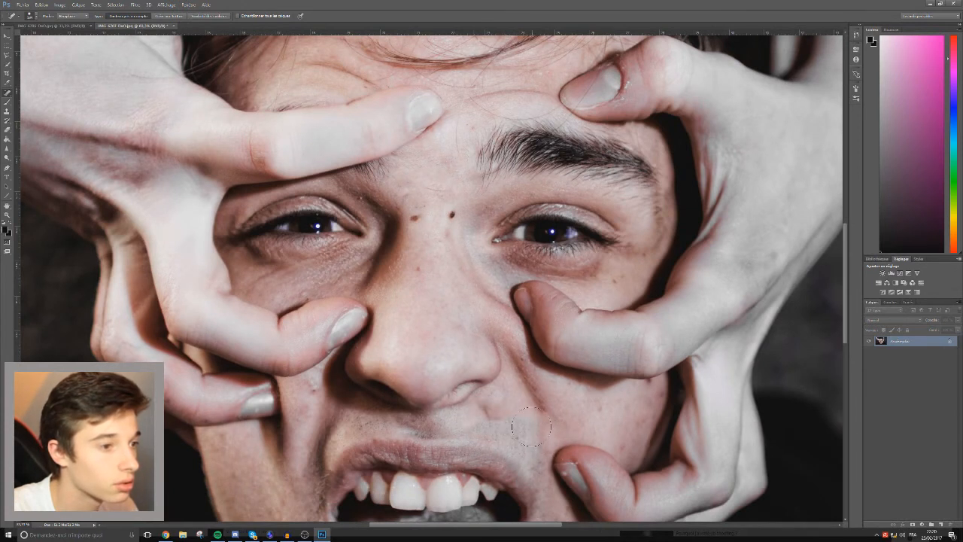
left_click(506, 429)
left_click_drag(498, 426, 481, 422)
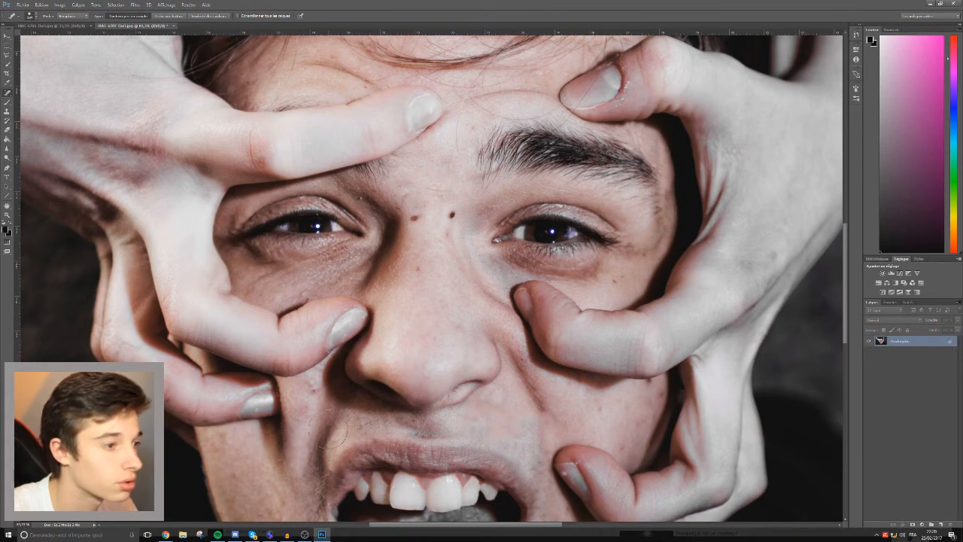
scroll(327, 425, "down", 1)
scroll(327, 425, "down", 6)
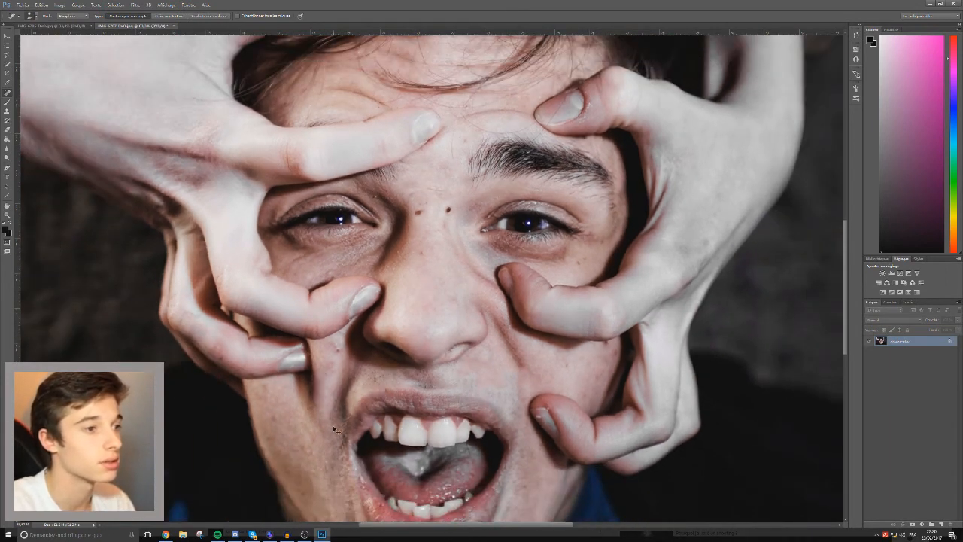
scroll(335, 429, "down", 4)
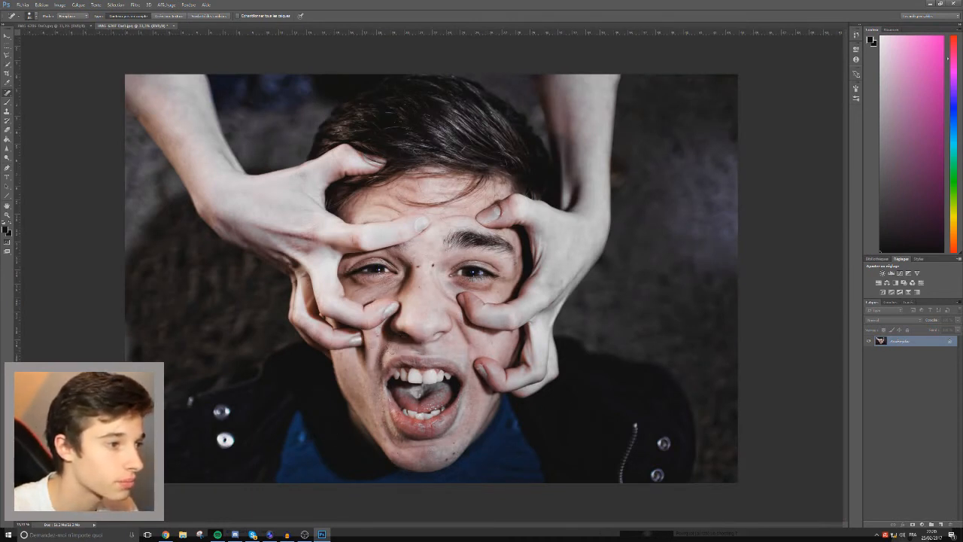
mouse_move(393, 349)
left_mouse_down()
mouse_move(388, 358)
mouse_move(392, 352)
left_mouse_up()
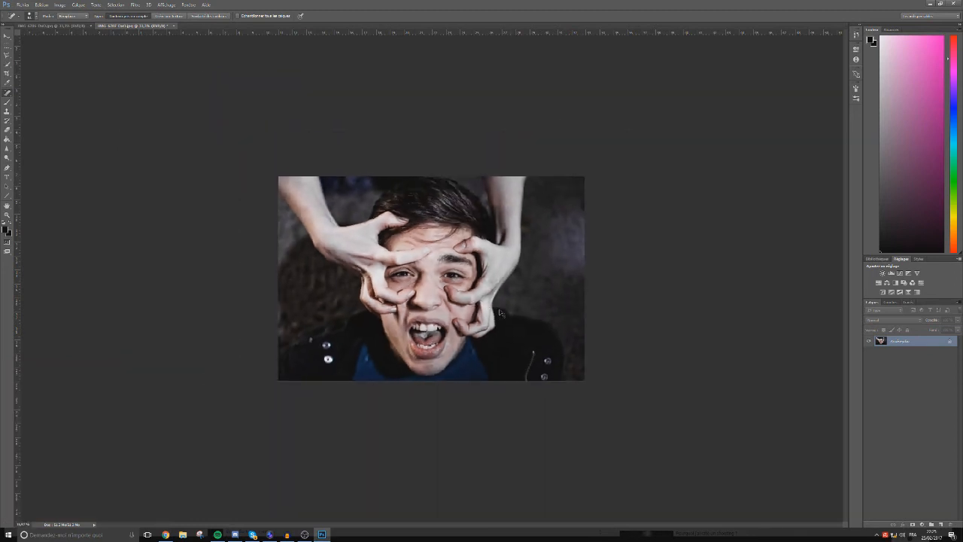
Switch to DxO OpticsPro to view the portrait before the skin retouching, and return to Photoshop.
key("ctrl+plus")
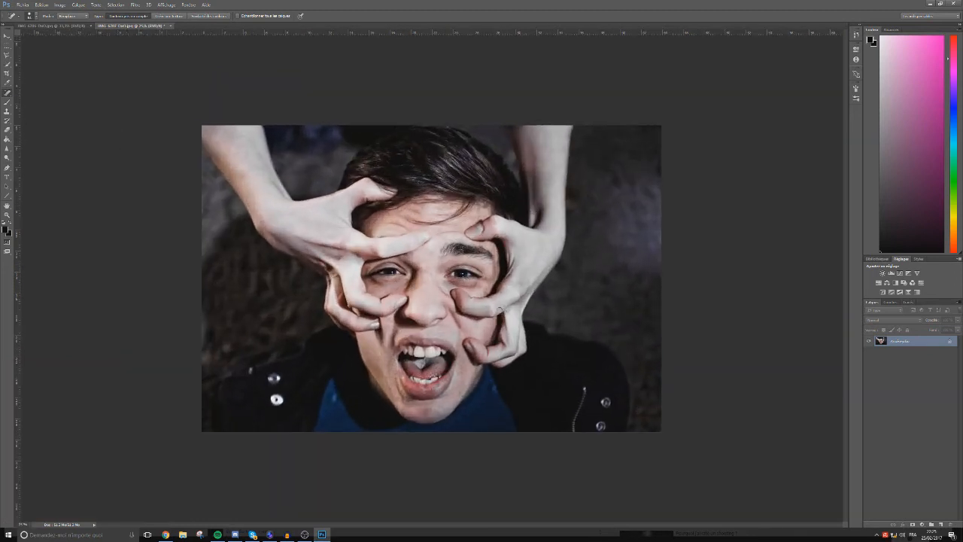
left_click(269, 535)
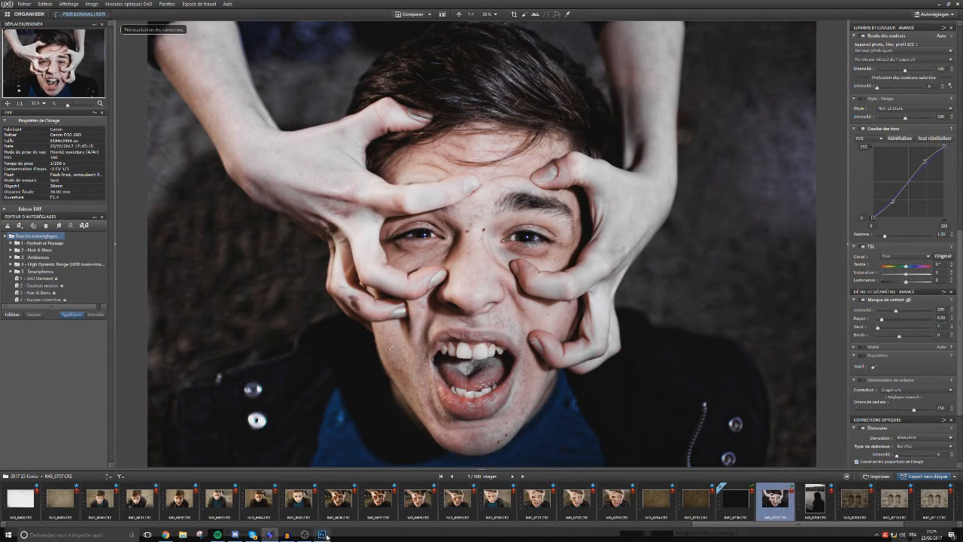
mouse_move(325, 538)
left_click(322, 534)
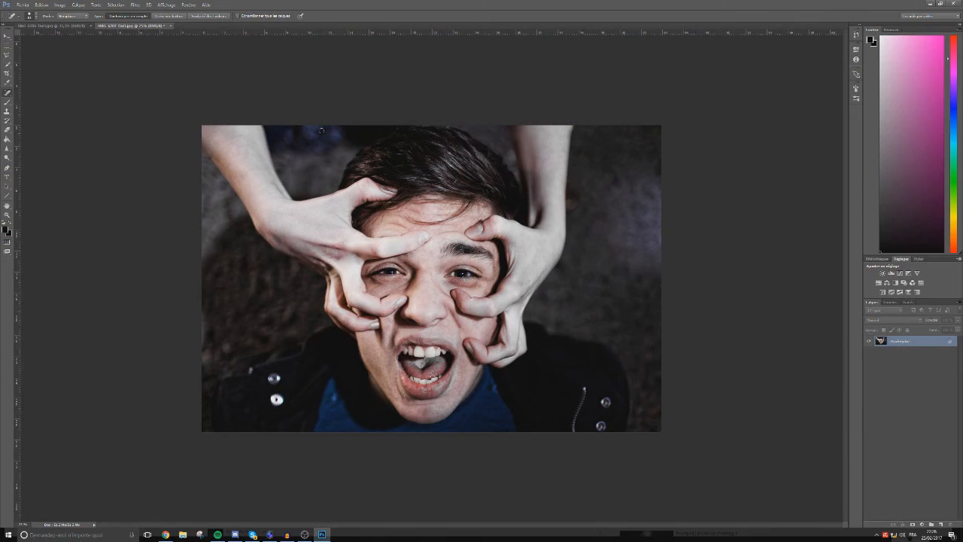
left_click_drag(274, 184, 257, 149)
mouse_move(234, 127)
left_mouse_down()
mouse_move(202, 128)
mouse_move(236, 139)
mouse_move(246, 155)
mouse_move(218, 135)
mouse_move(233, 147)
mouse_move(224, 141)
mouse_move(219, 153)
mouse_move(208, 136)
left_mouse_up()
right_click(257, 135, "alt")
right_click(235, 144, "alt")
left_click(208, 128)
left_click(217, 153)
mouse_move(258, 163)
left_mouse_down()
mouse_move(250, 144)
mouse_move(214, 155)
left_mouse_up()
mouse_move(527, 160)
left_mouse_down()
mouse_move(539, 199)
mouse_move(528, 192)
left_mouse_up()
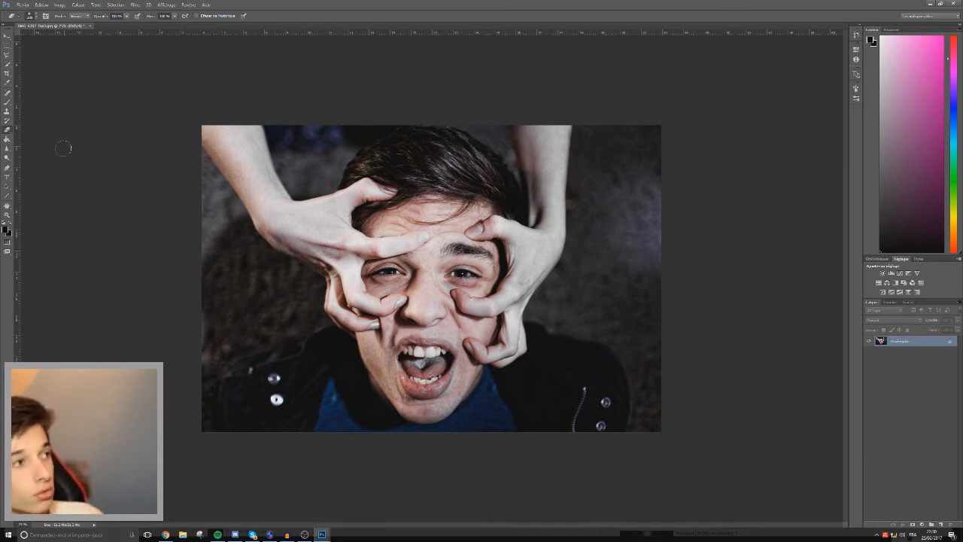
Heal the bluish patches in the dark background between the left-hand forearm and the hair with the Spot Healing Brush and Healing Brush.
left_click(7, 65)
left_click(8, 93)
mouse_move(311, 176)
left_mouse_down()
mouse_move(307, 132)
mouse_move(306, 150)
mouse_move(336, 140)
left_mouse_up()
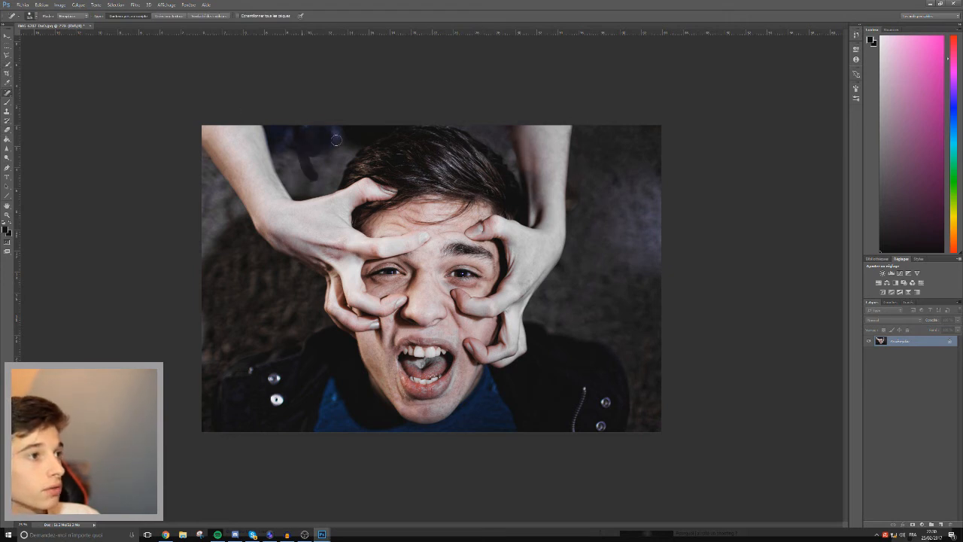
key("shift+j")
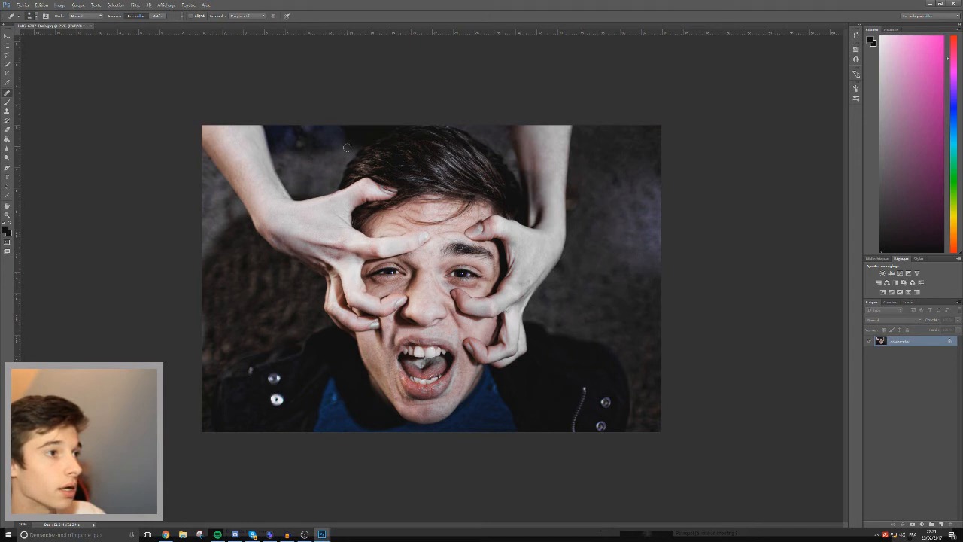
left_click(313, 214)
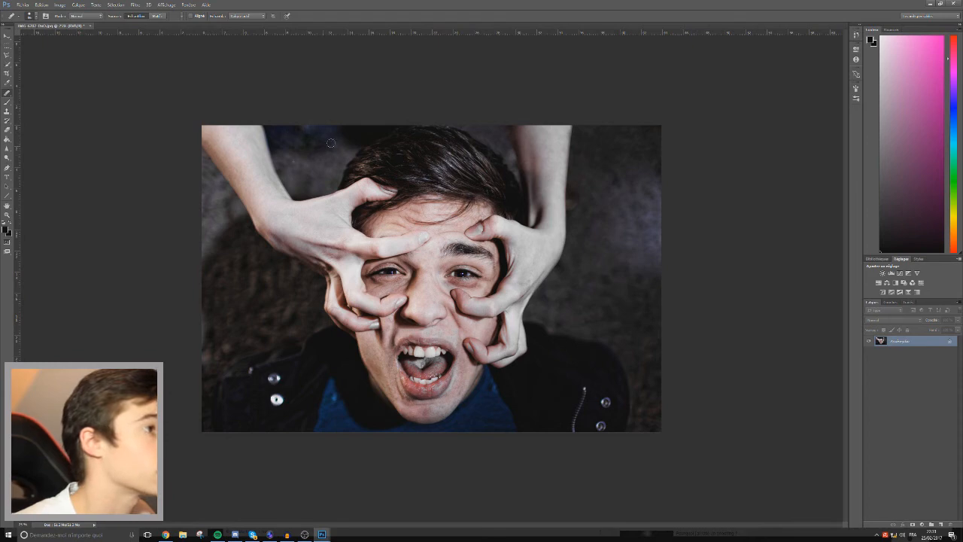
Switch to DxO OpticsPro to view the unretouched portrait, return to Photoshop and minimize the dark texture image so the portrait is in front.
left_click(265, 535)
scroll(241, 100, "down", 1)
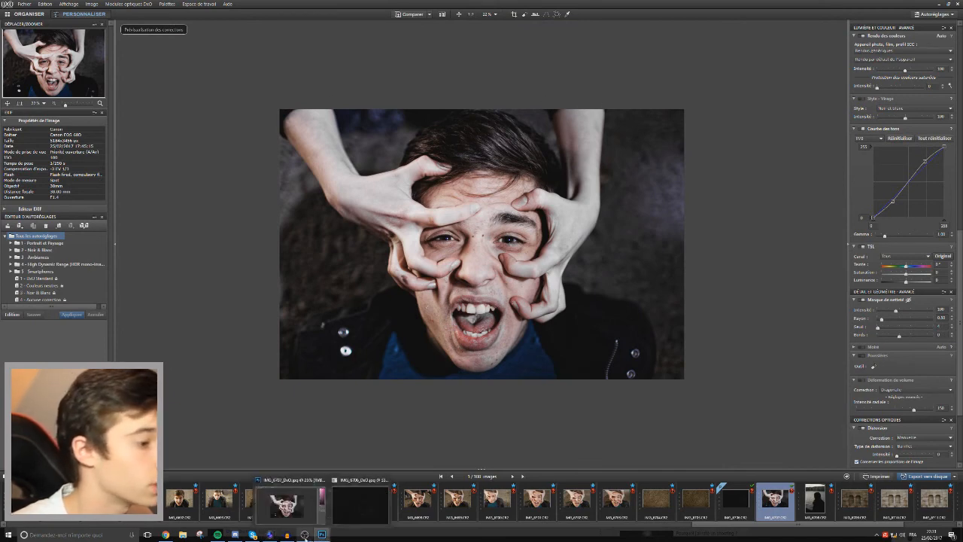
left_click(311, 536)
left_click(346, 506)
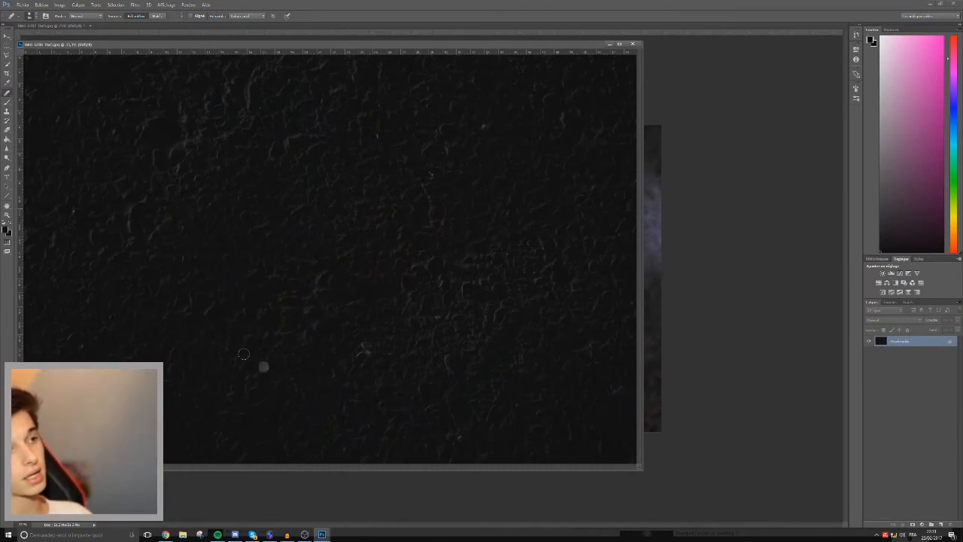
left_click(273, 535)
mouse_move(321, 534)
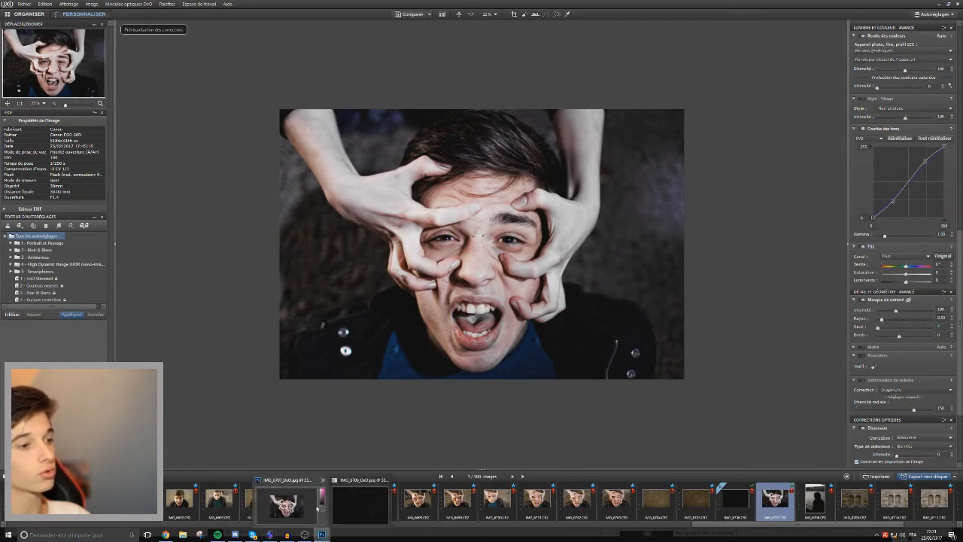
left_click(350, 506)
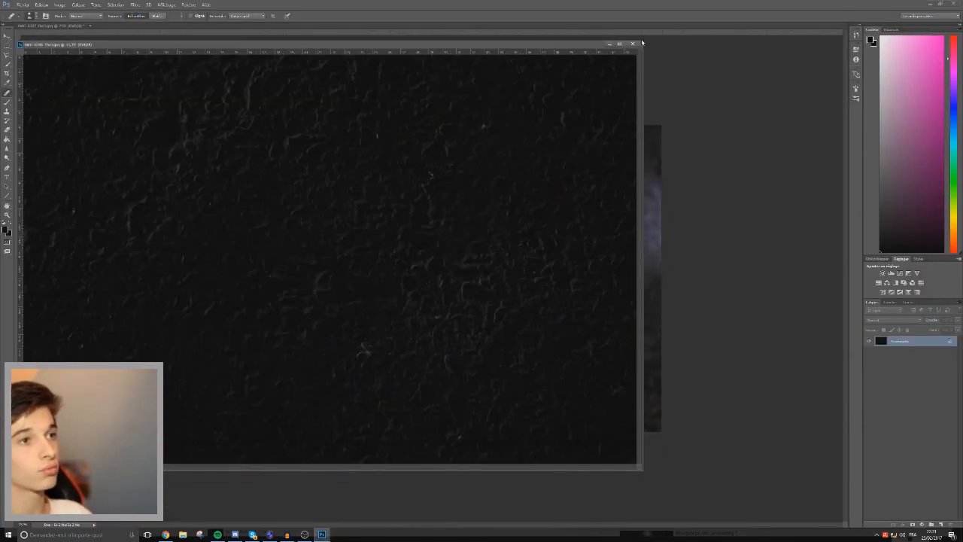
left_click(609, 45)
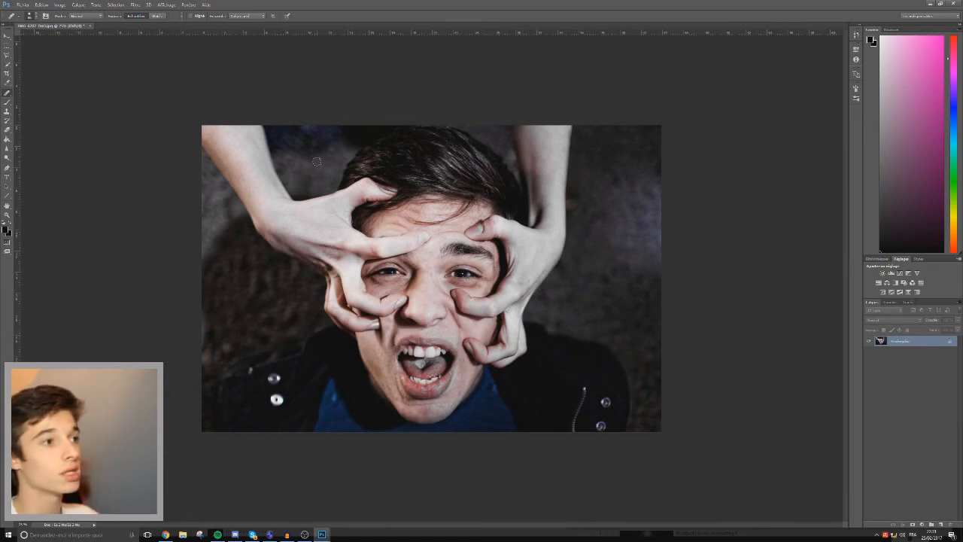
Clean the remaining blue tint and marks from the background above the left-hand hand and along the forearm's inner edge with the Healing Brush.
left_click_drag(317, 171, 338, 160)
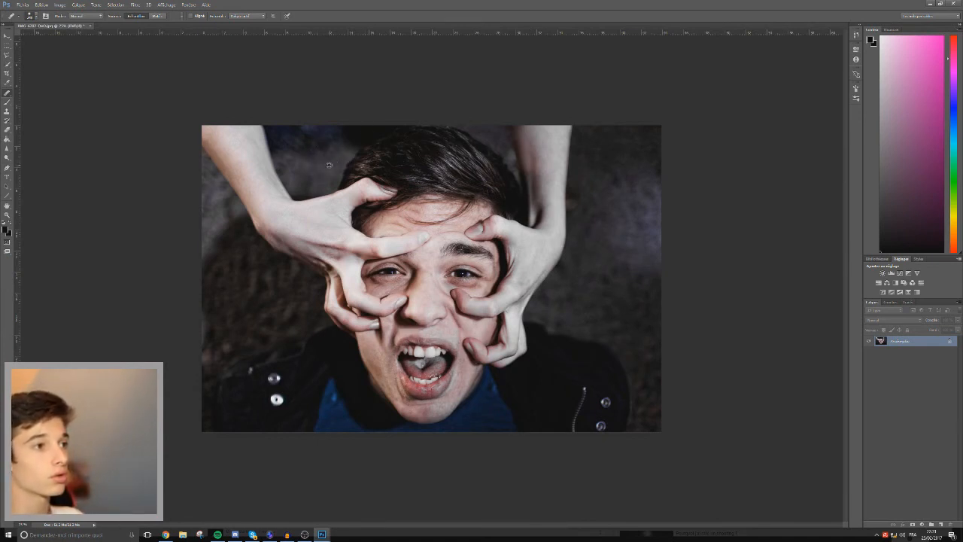
left_click(327, 161, "alt")
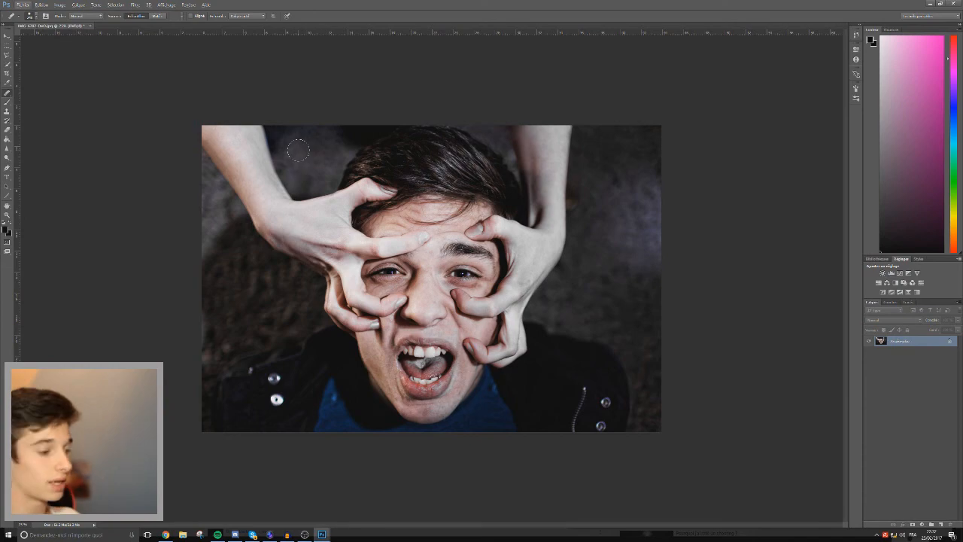
key("ctrl+plus")
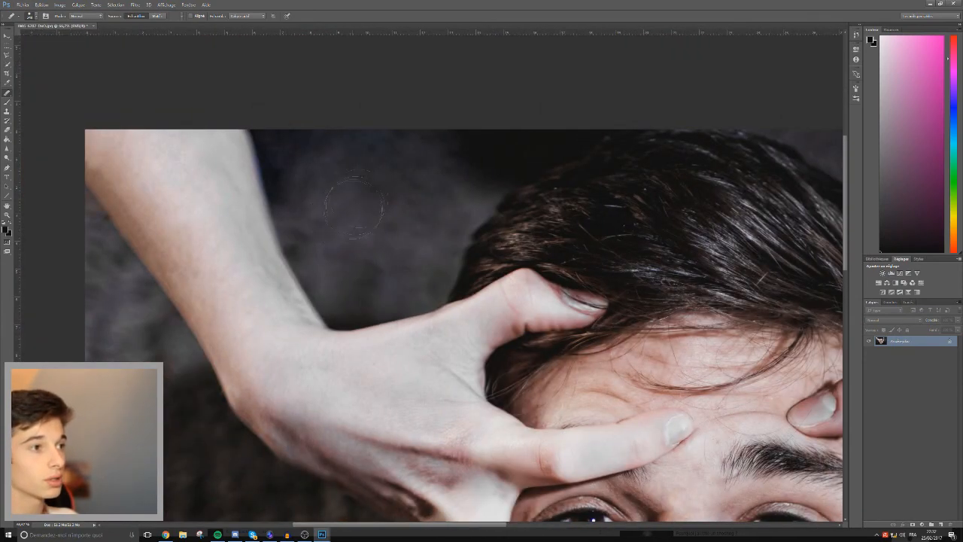
left_click_drag(318, 188, 304, 190)
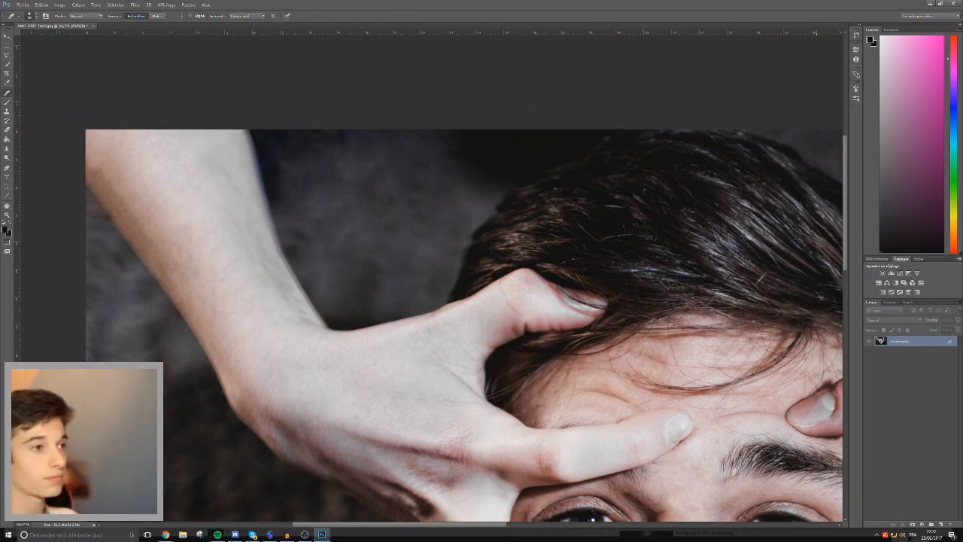
key("ctrl+minus")
key("ctrl+minus")
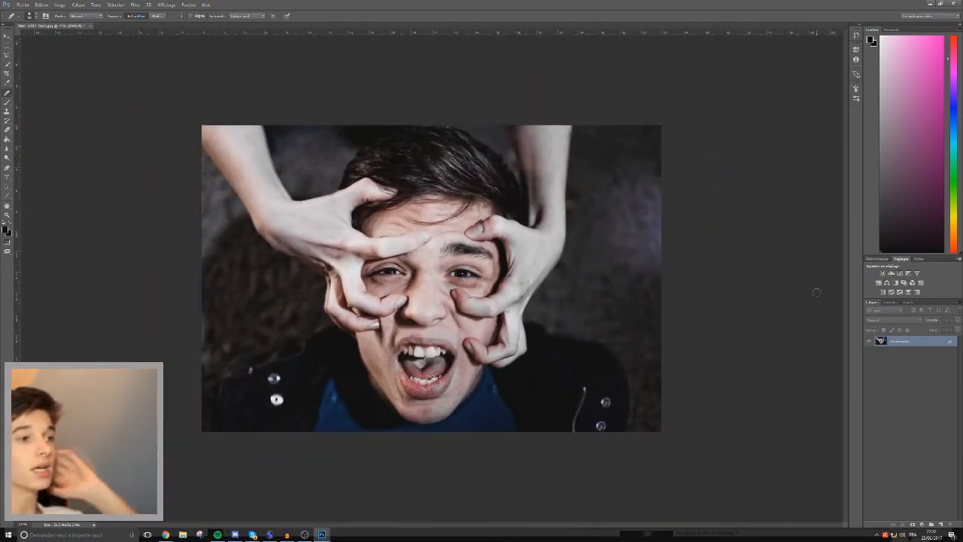